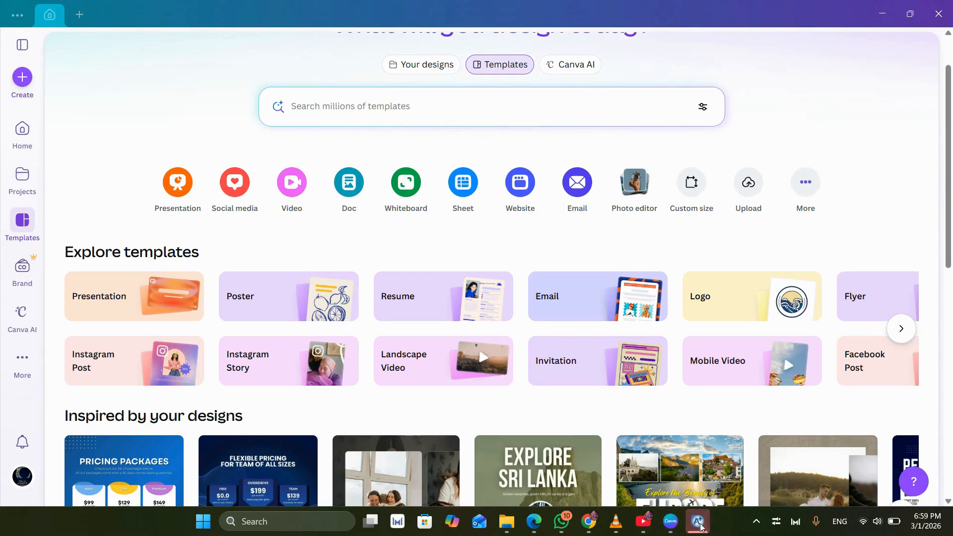
- Switch to Aspen Plus and add WATER and ETHANOL to the component list
left_click(666, 520)
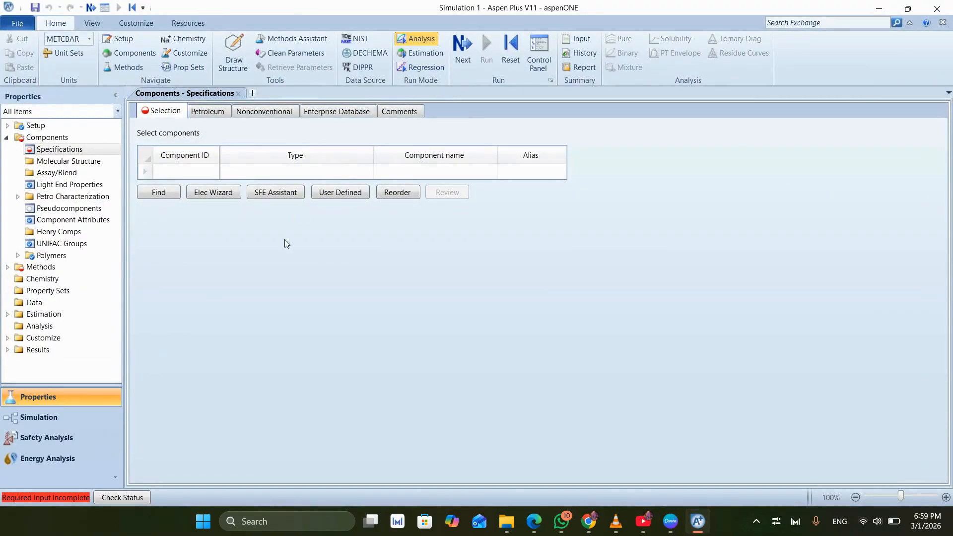
left_click(175, 172)
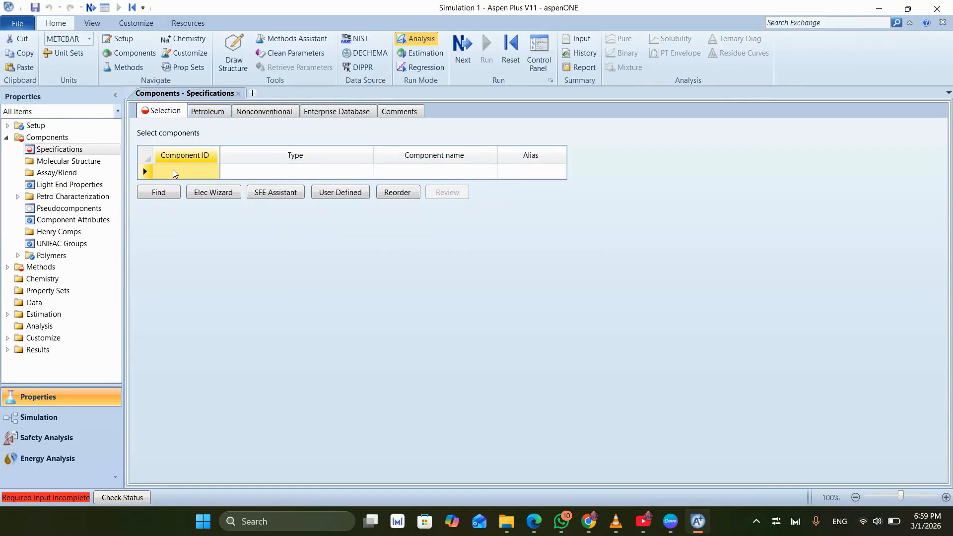
left_click(174, 170)
type("WA")
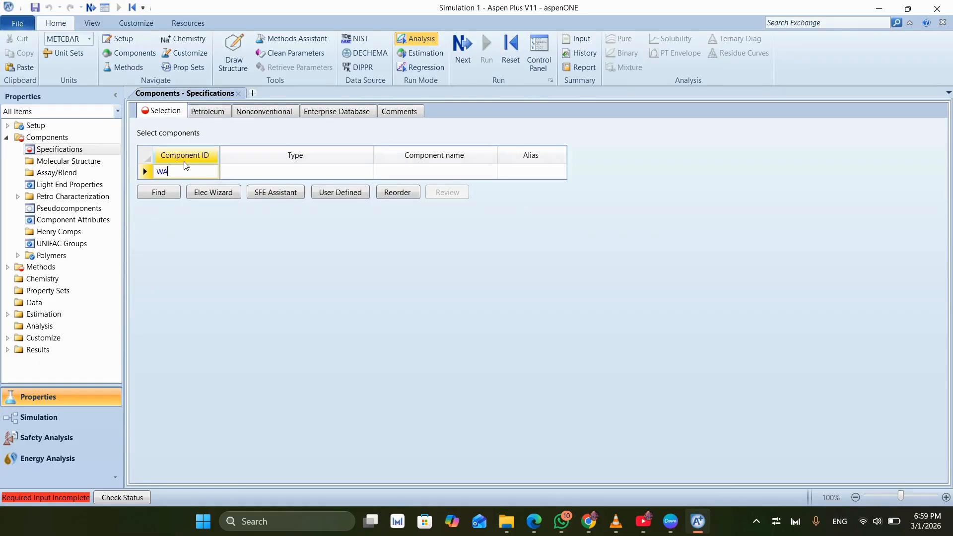
type("TER")
key("Return")
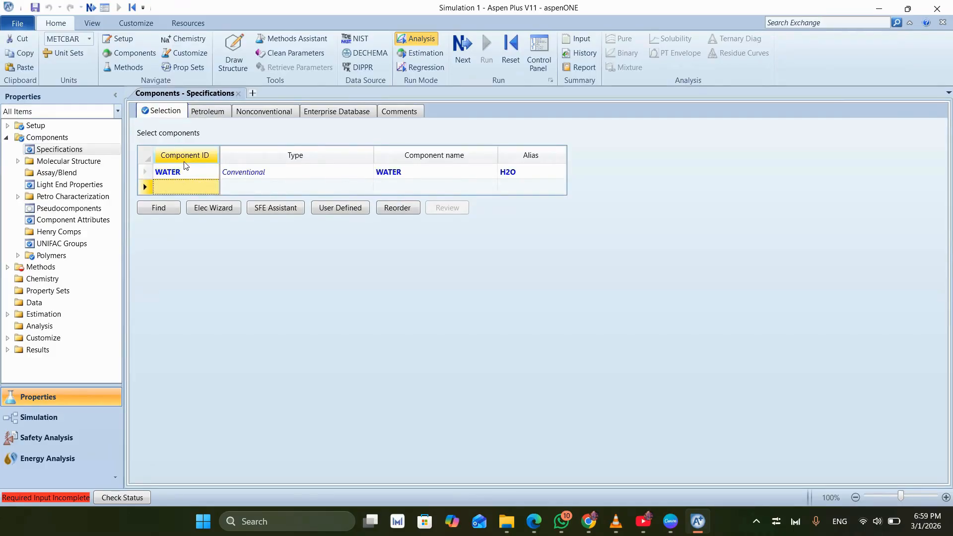
type("ETHANOL")
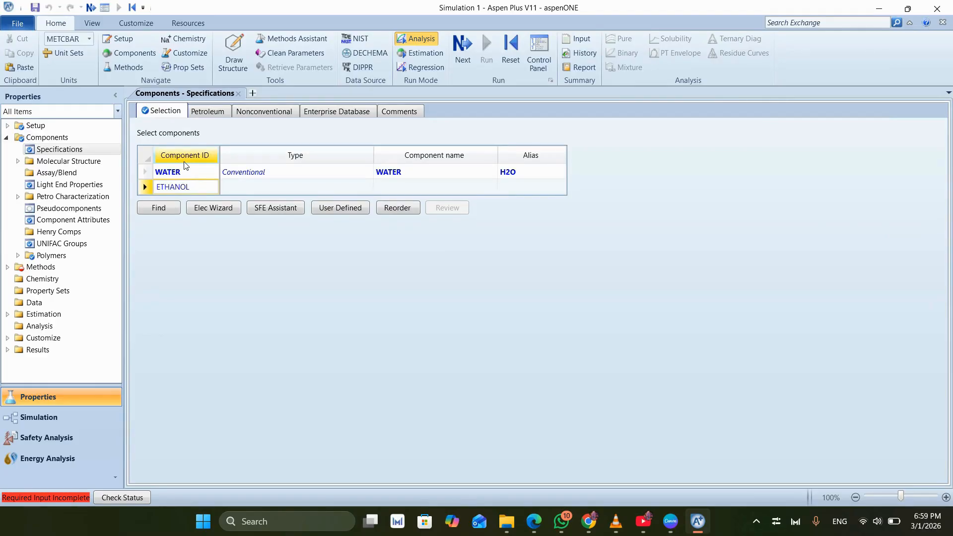
key("Return")
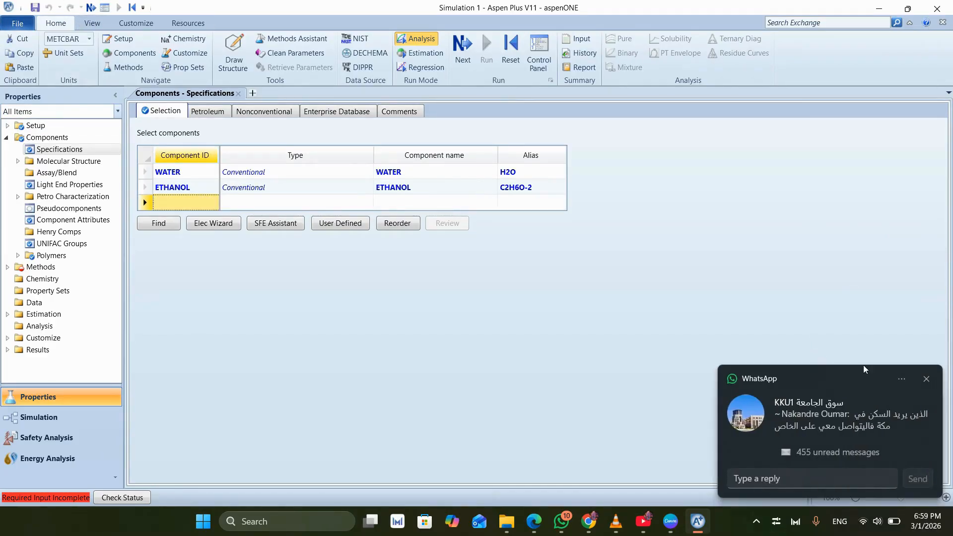
- Dismiss the chat notification and set the unit set to MET
left_click(926, 379)
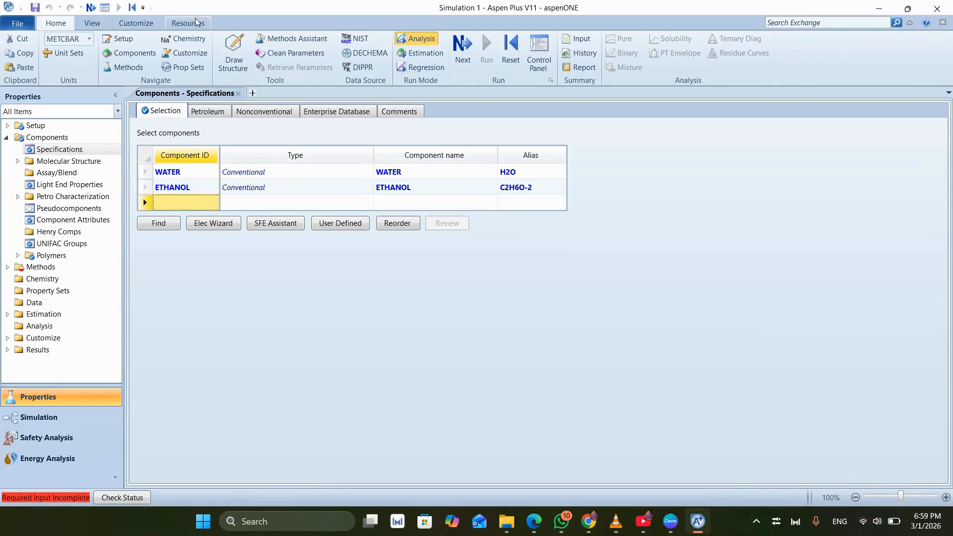
left_click(89, 39)
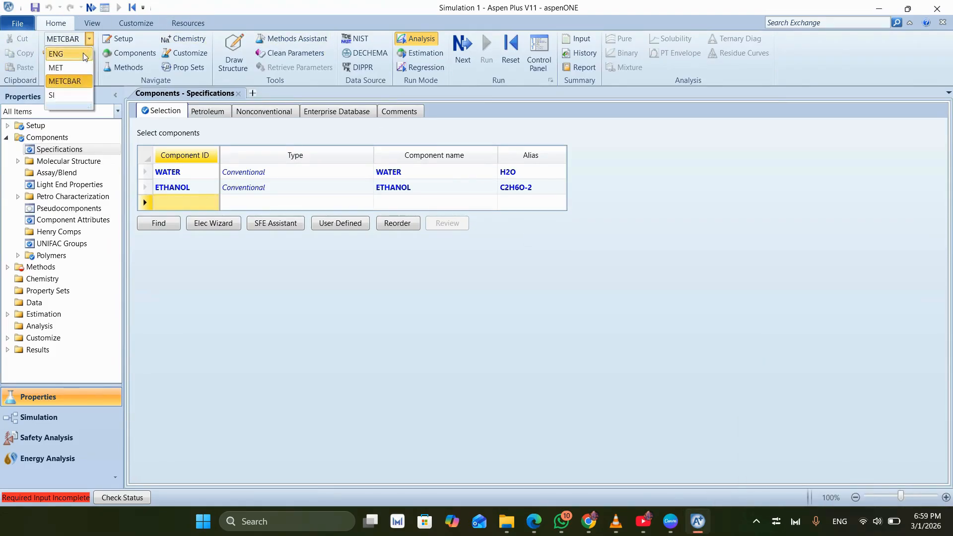
left_click(77, 70)
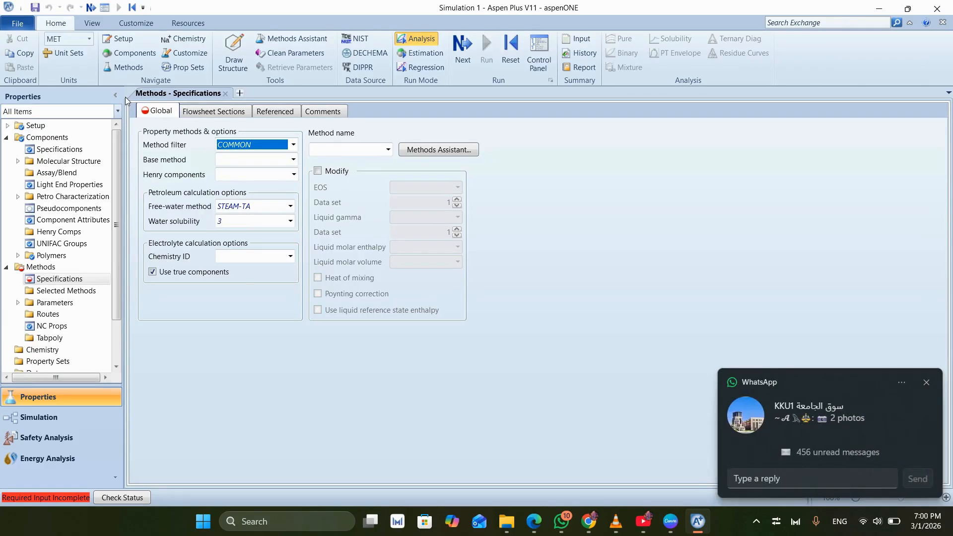
- Choose NRTL as the global property method in the Methods specifications
left_click(926, 382)
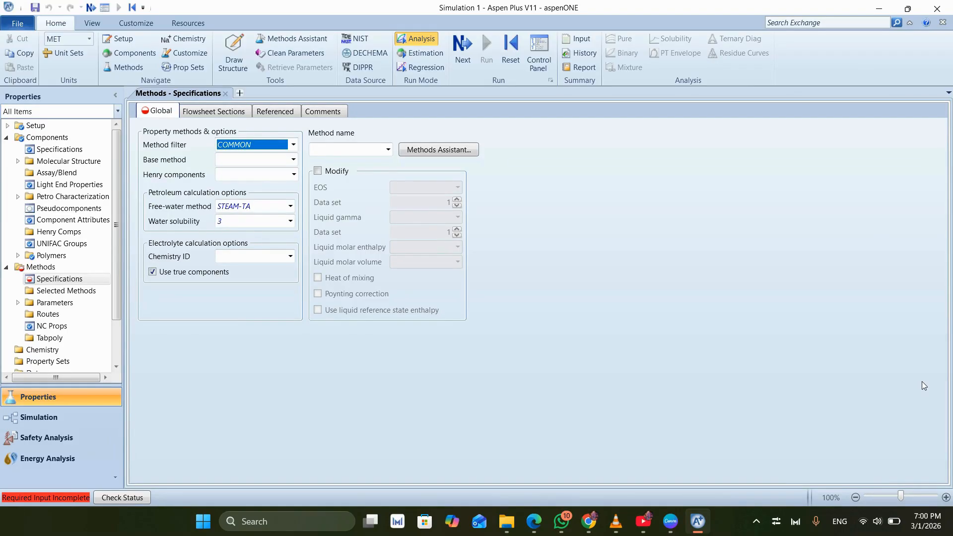
left_click(388, 151)
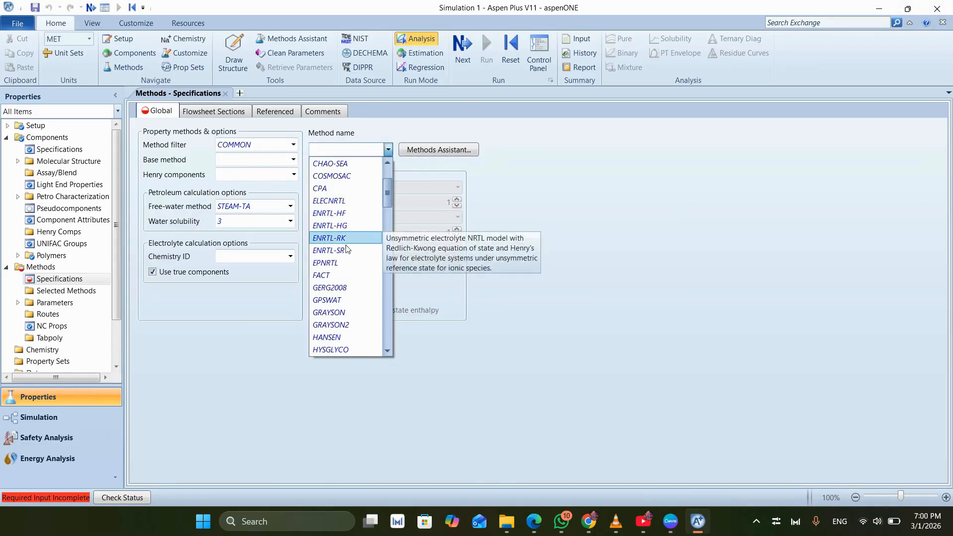
scroll(331, 278, "down", 4)
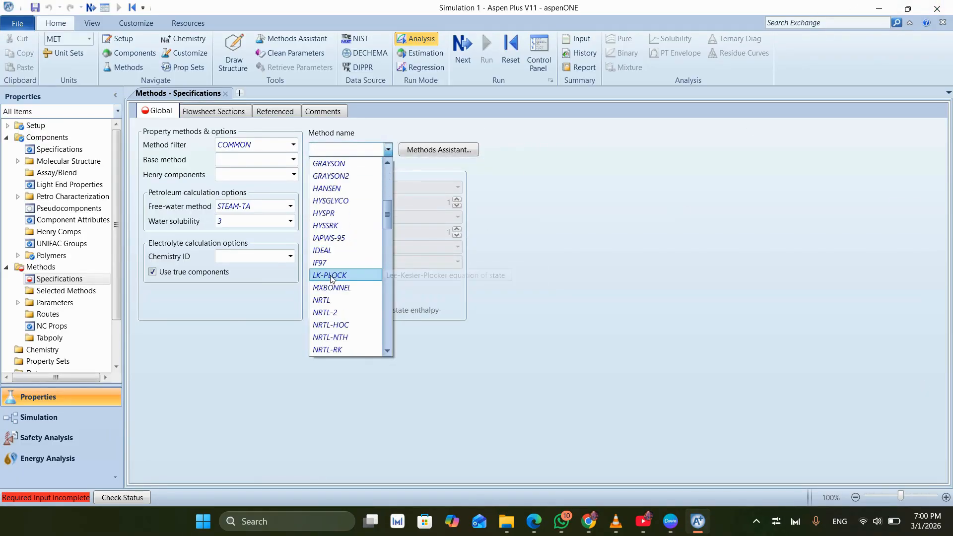
scroll(332, 279, "down", 4)
scroll(328, 291, "down", 8)
scroll(327, 290, "down", 7)
scroll(328, 288, "down", 2)
scroll(331, 278, "up", 5)
scroll(332, 262, "up", 7)
scroll(333, 245, "up", 4)
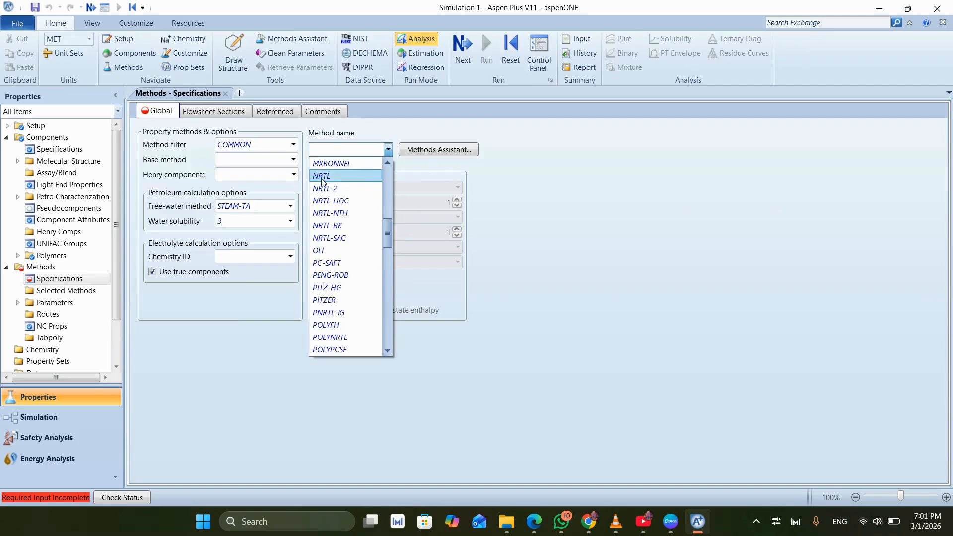
left_click(322, 178)
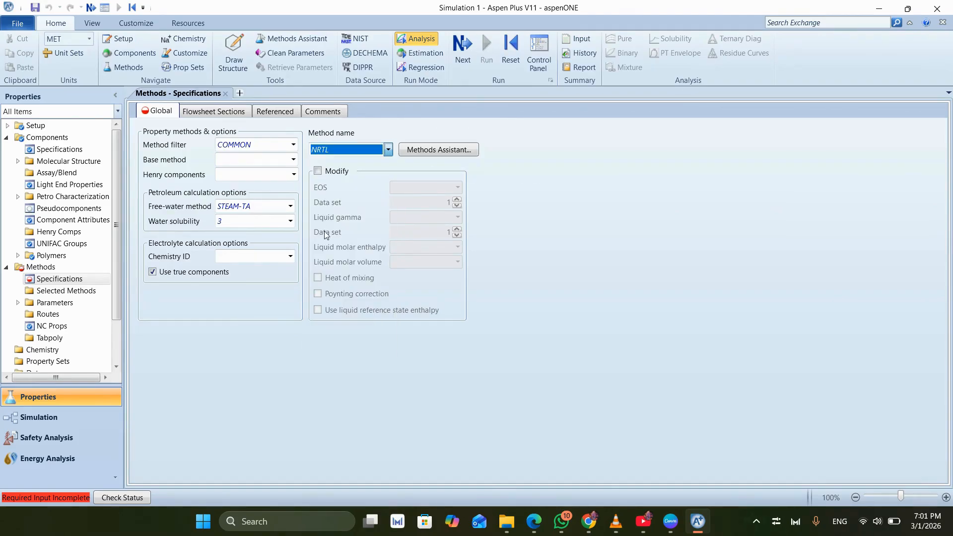
left_click(597, 199)
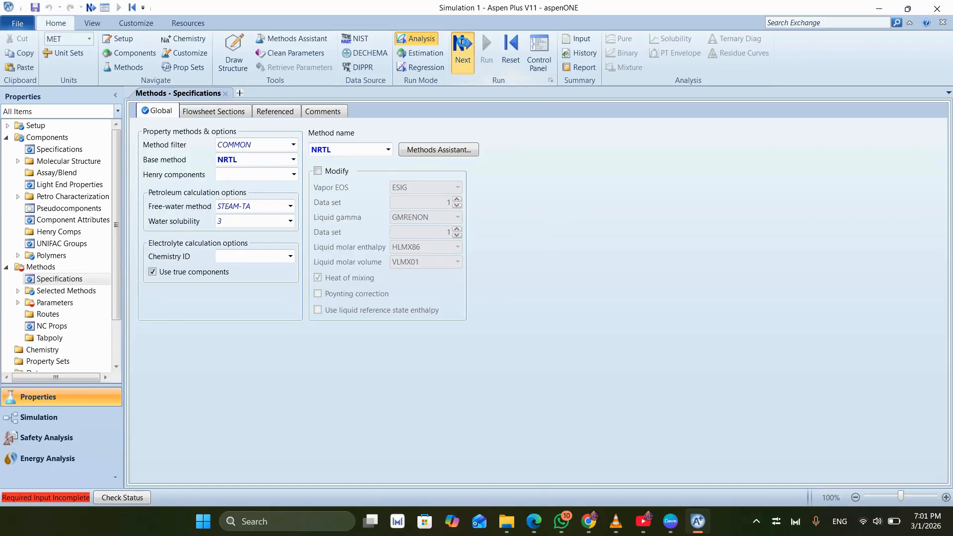
- Run Property Analysis / Setup with the NRTL binary interaction parameters and go to the Simulation environment
left_click(454, 54)
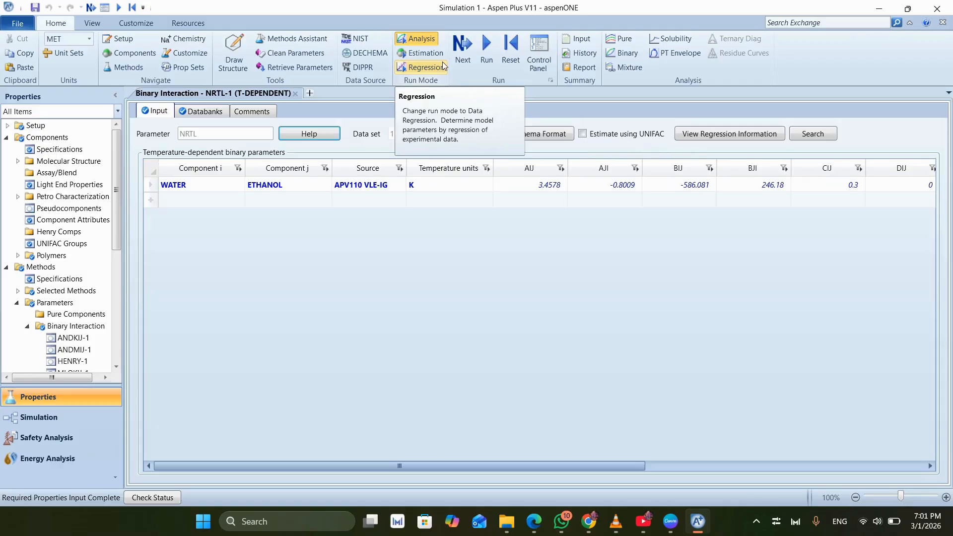
left_click(459, 55)
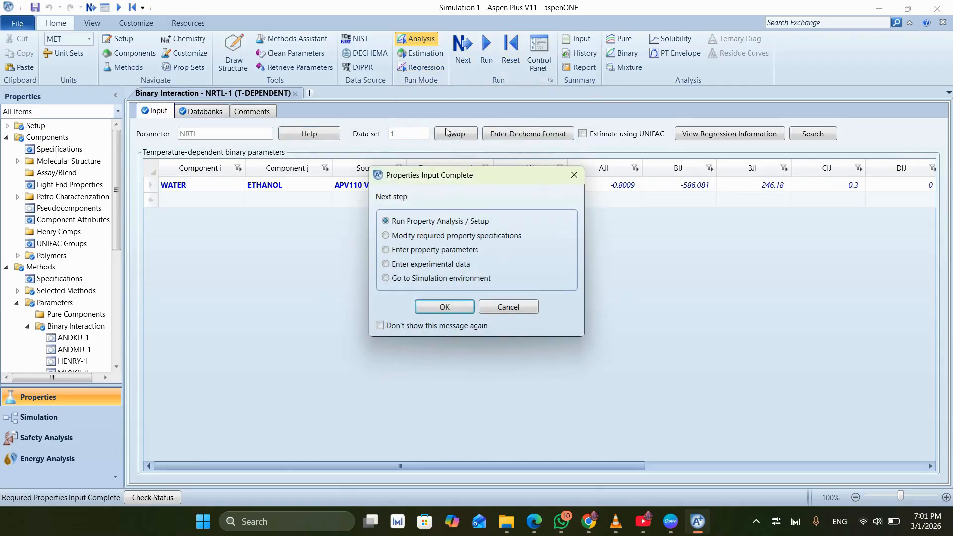
left_click(431, 306)
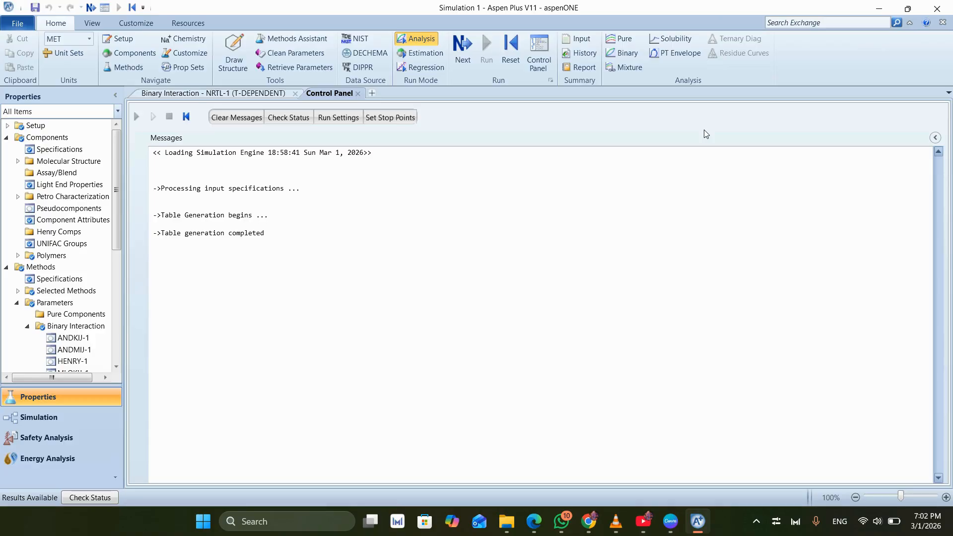
left_click(463, 44)
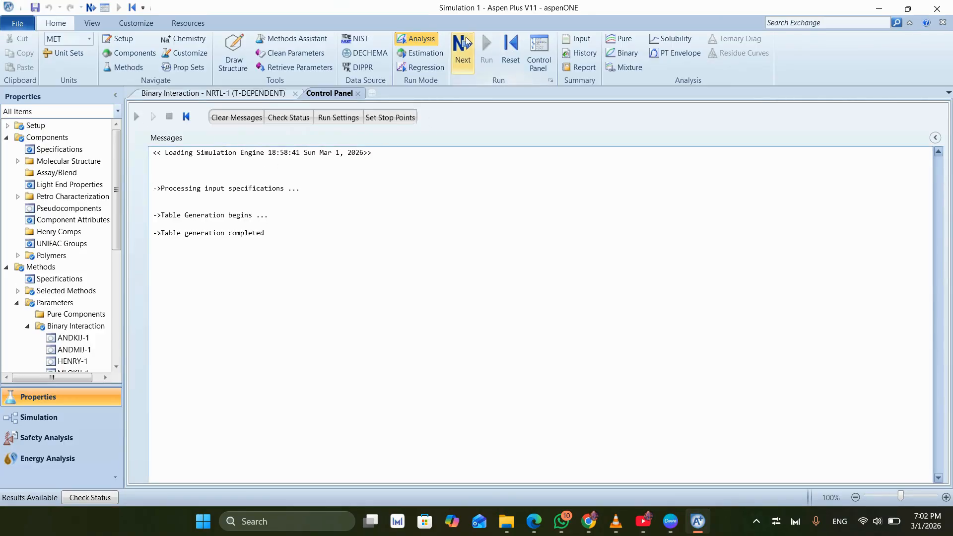
left_click(559, 271)
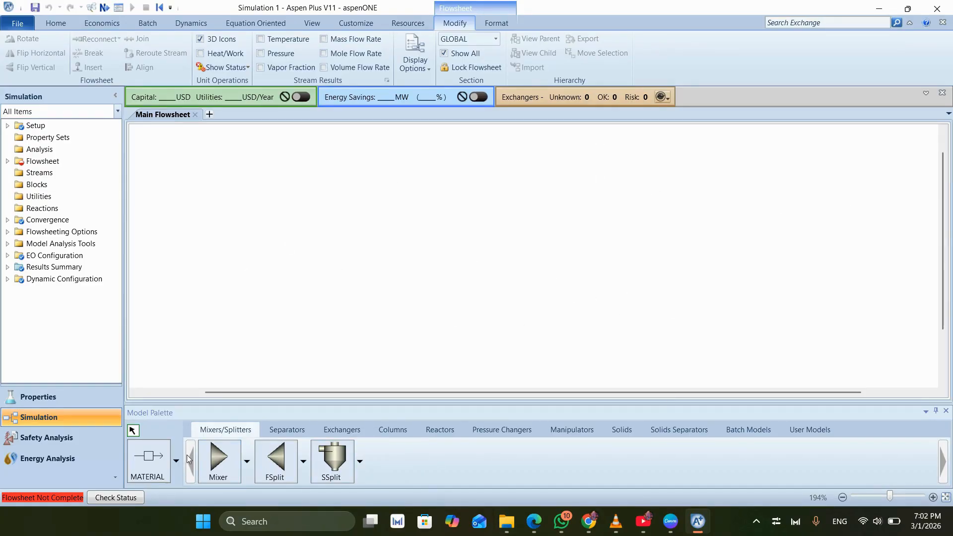
- Place a Mixer block on the main flowsheet and an FSplit block downstream of it
left_click(218, 459)
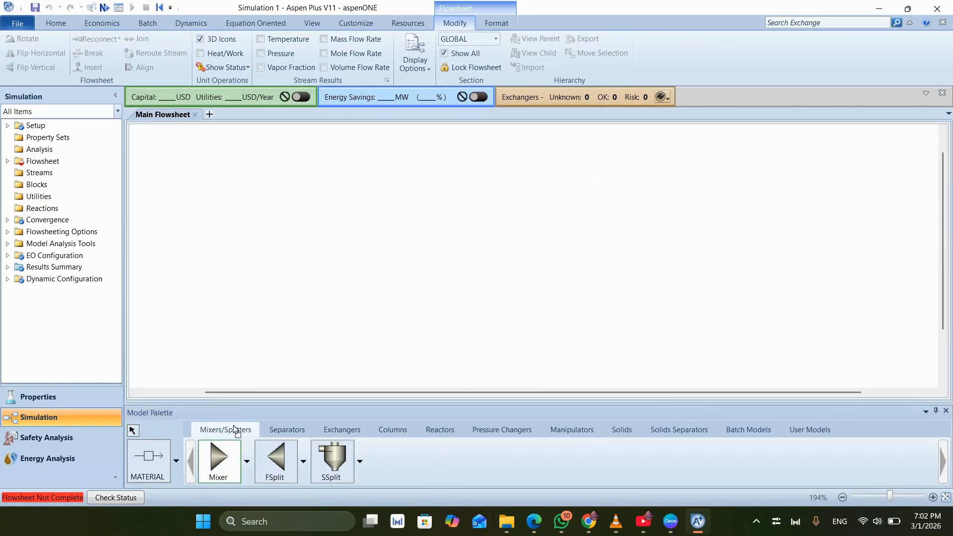
left_click(305, 238)
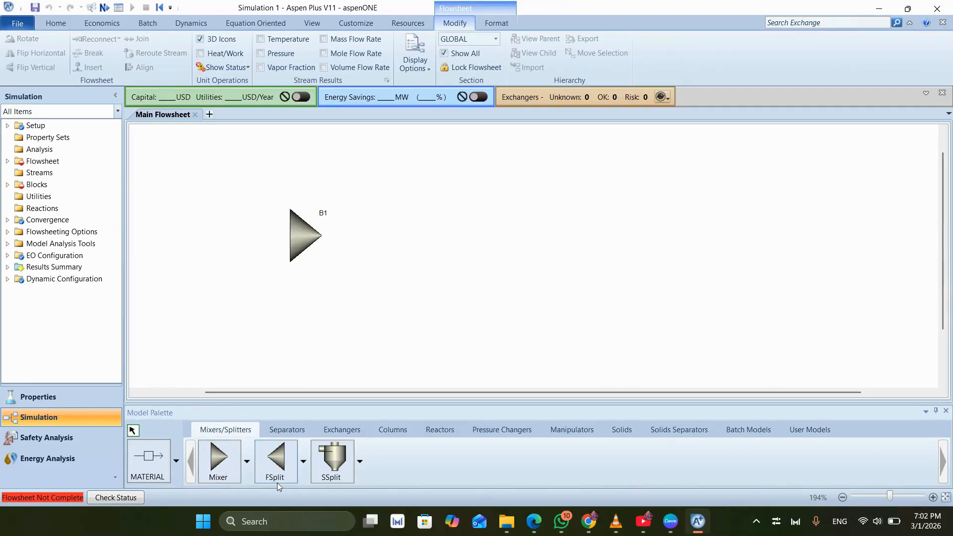
left_click(278, 464)
left_click(464, 243)
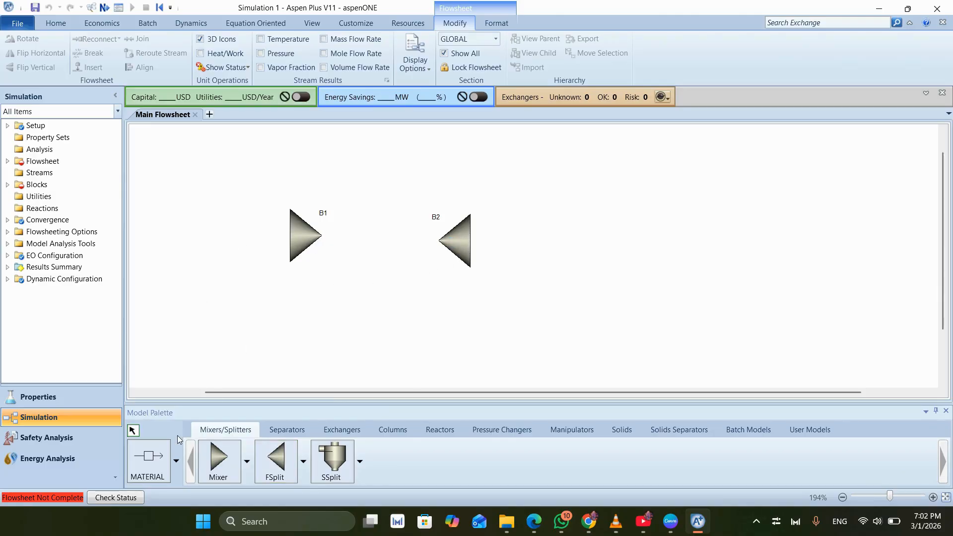
- Connect the mixer outlet to the splitter inlet with a material stream and add a feed stream into the mixer
left_click(152, 453)
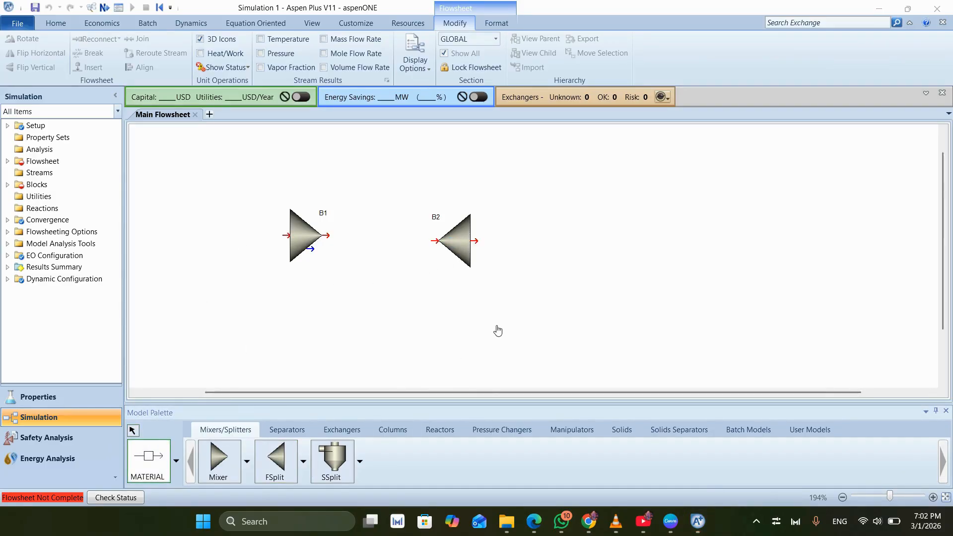
left_click(329, 234)
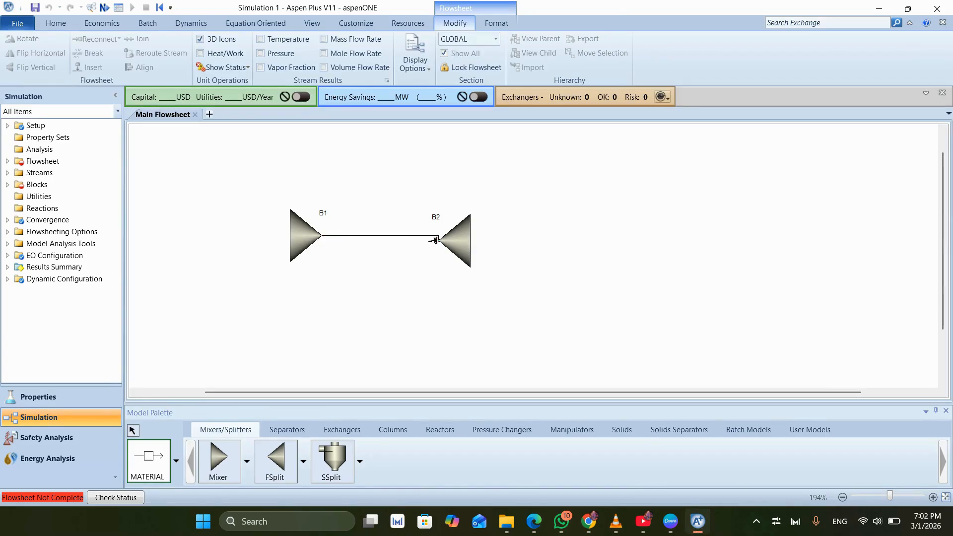
left_click(435, 241)
left_click(279, 235)
left_click(222, 193)
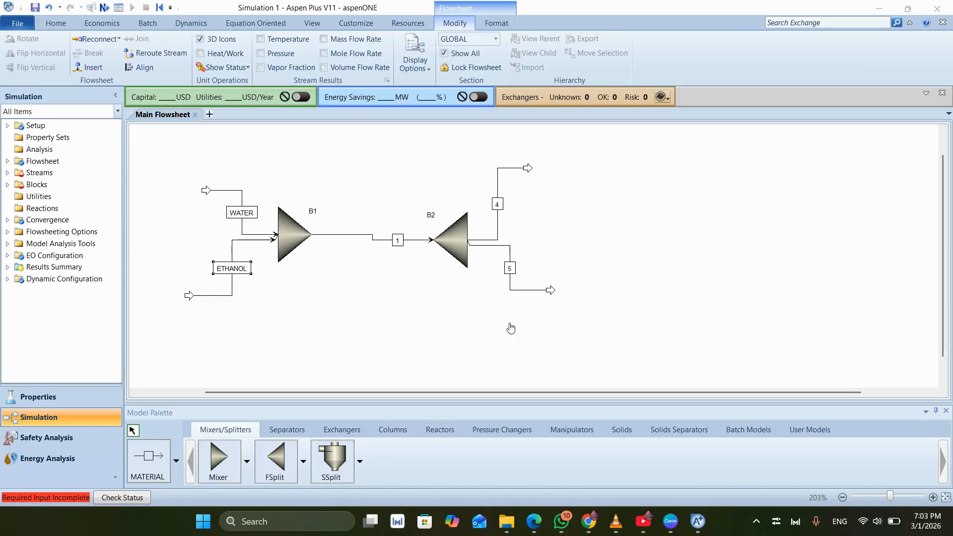
- Rename the splitter's upper outlet stream as UPSTREAM
double_click(497, 205)
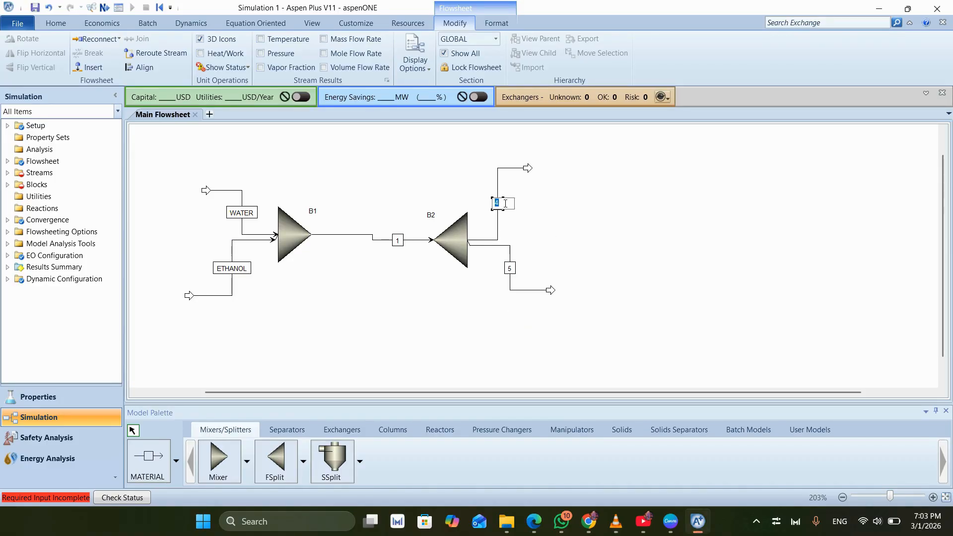
key("BackSpace")
type("UPSTREAM")
key("Return")
- Try to rename the splitter's lower outlet stream as STREAM B
left_click(508, 268)
type("STREA")
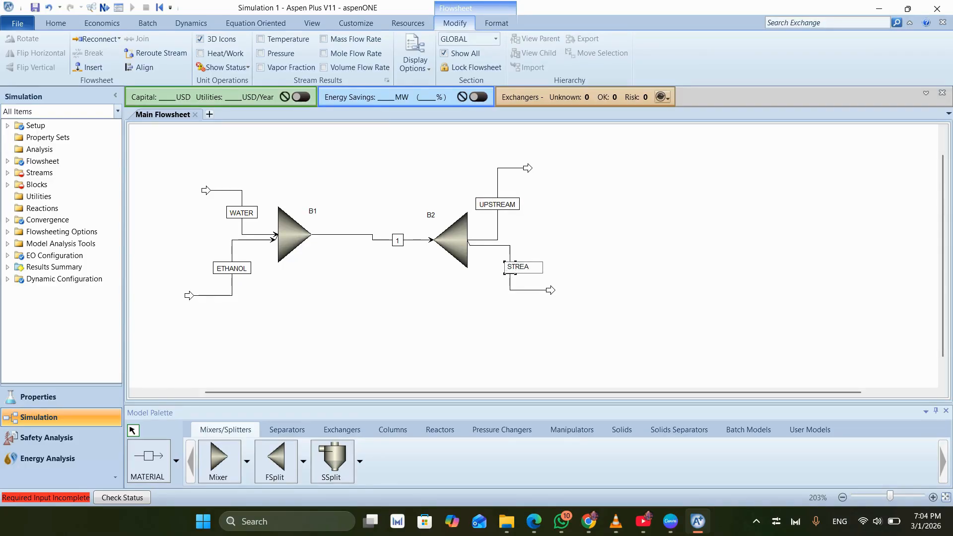
type("M B")
key("Return")
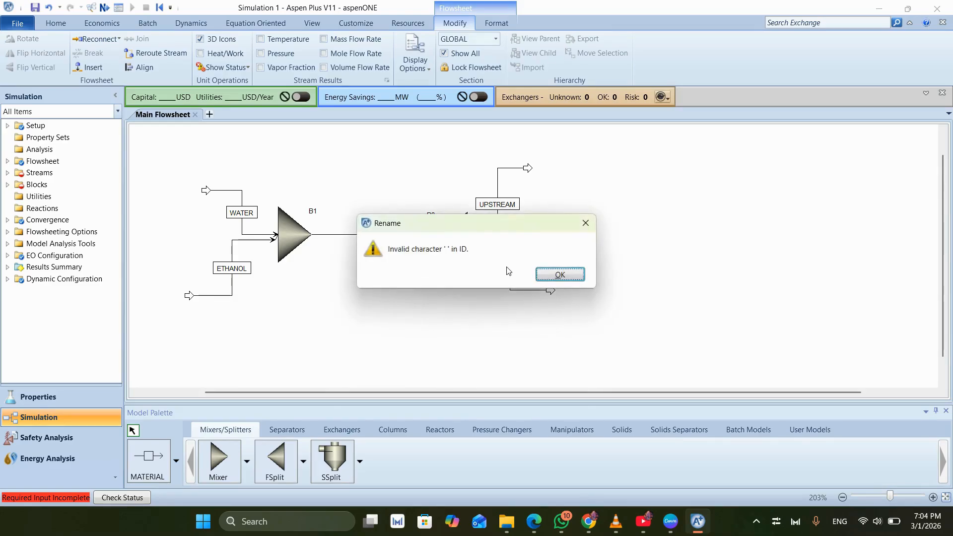
left_click(556, 272)
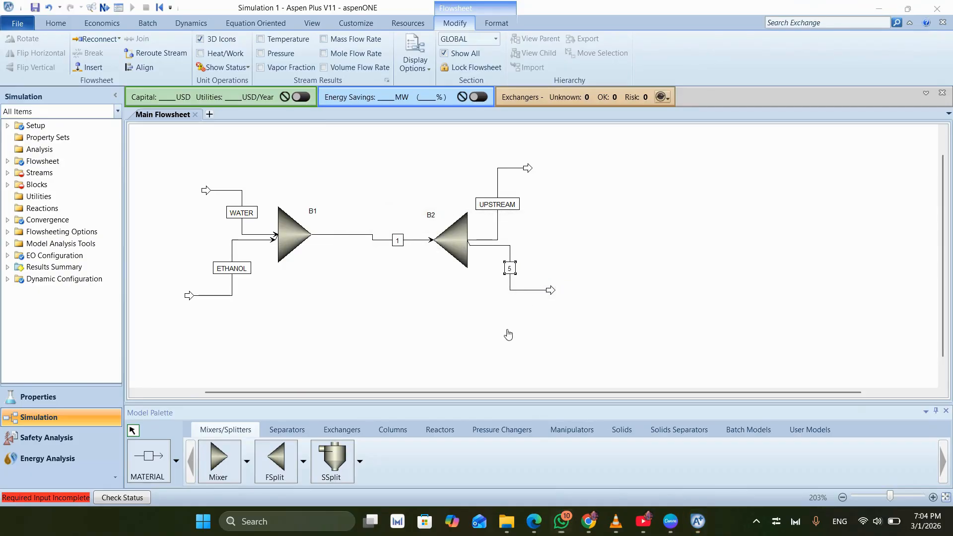
- Rename the splitter's lower outlet stream as DOWNSTRE
left_click(509, 268)
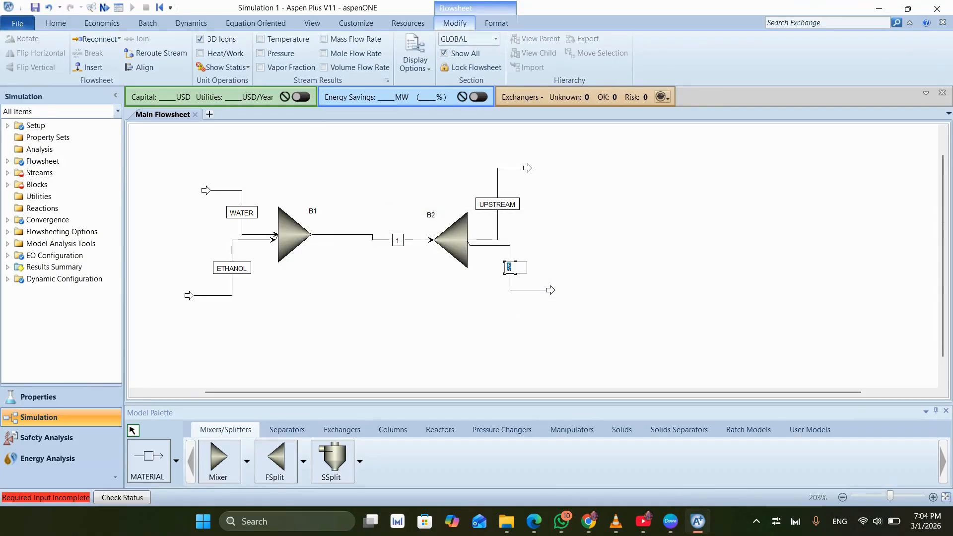
type("DOWNSTRE")
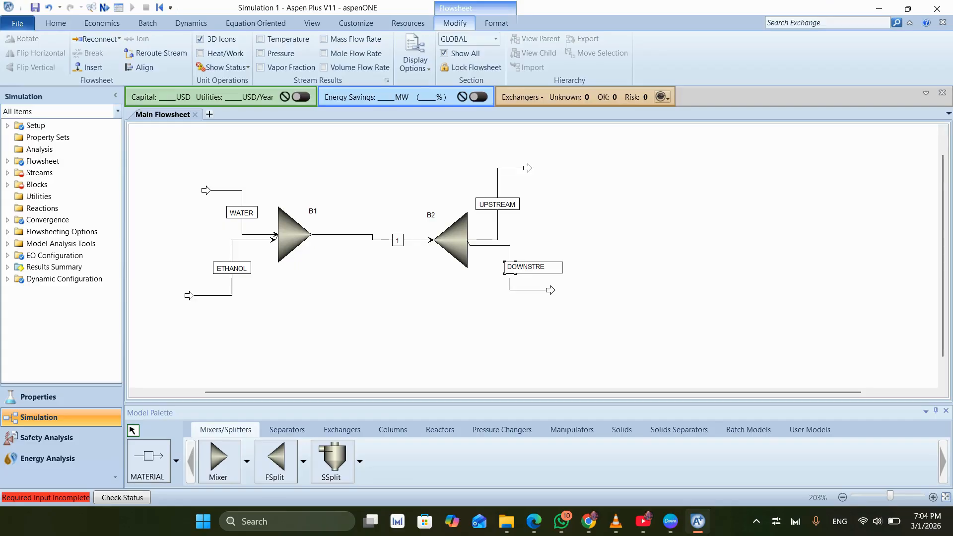
key("Return")
left_click(548, 250)
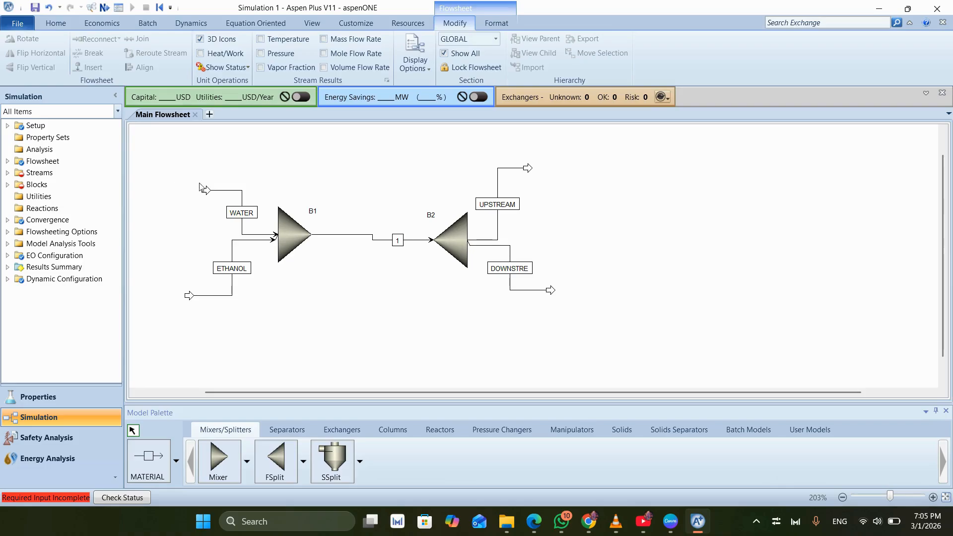
- Open the WATER feed stream's specifications and set its temperature to 25 C and pressure to 1 atm
left_click(218, 192)
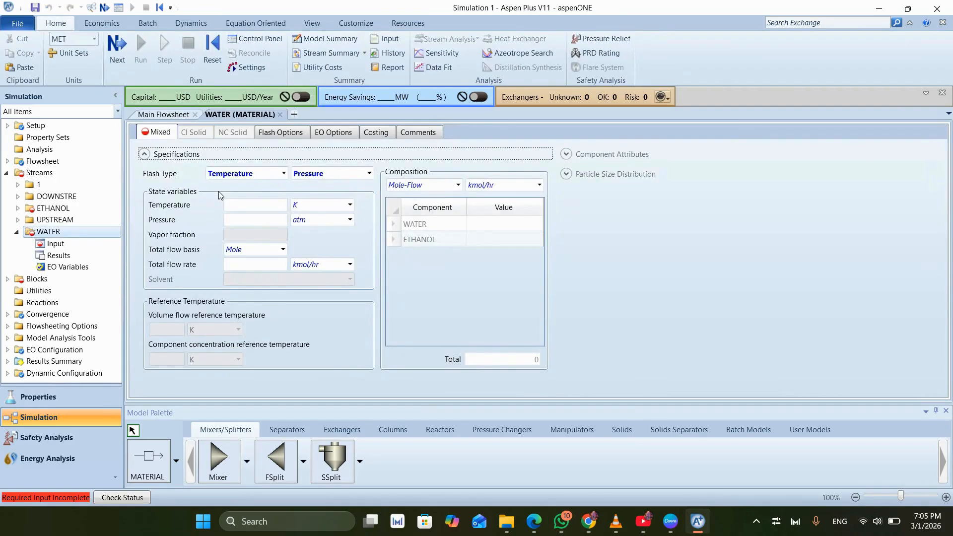
left_click(278, 205)
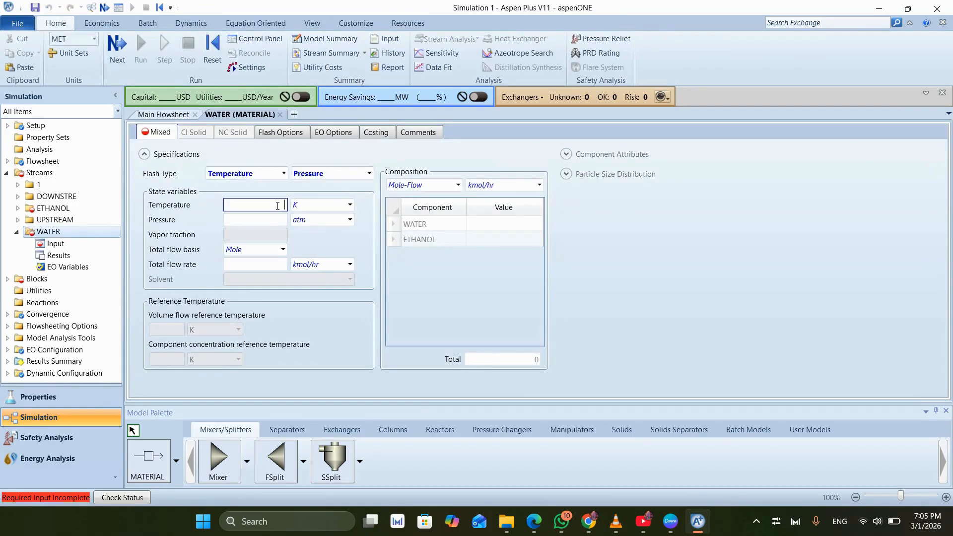
type("25")
left_click(350, 205)
left_click(337, 220)
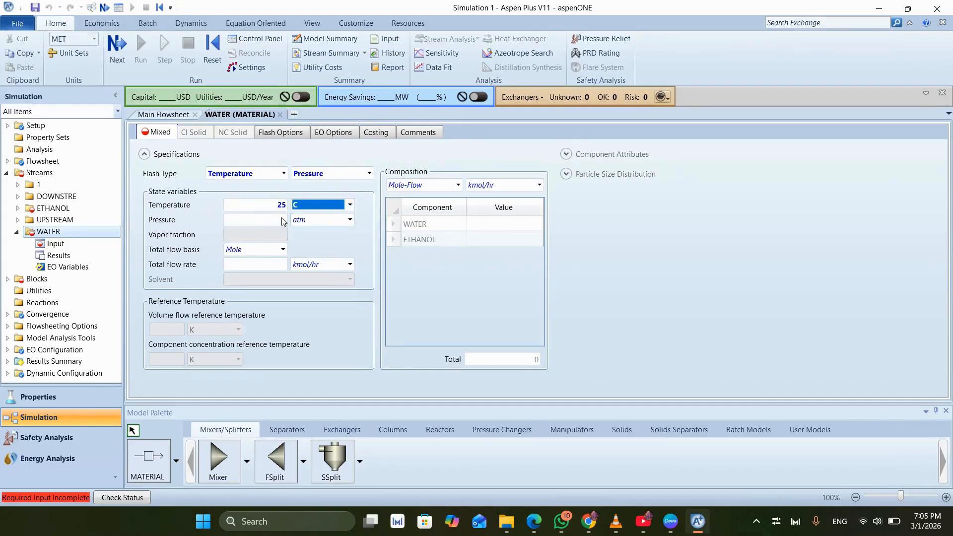
left_click(251, 219)
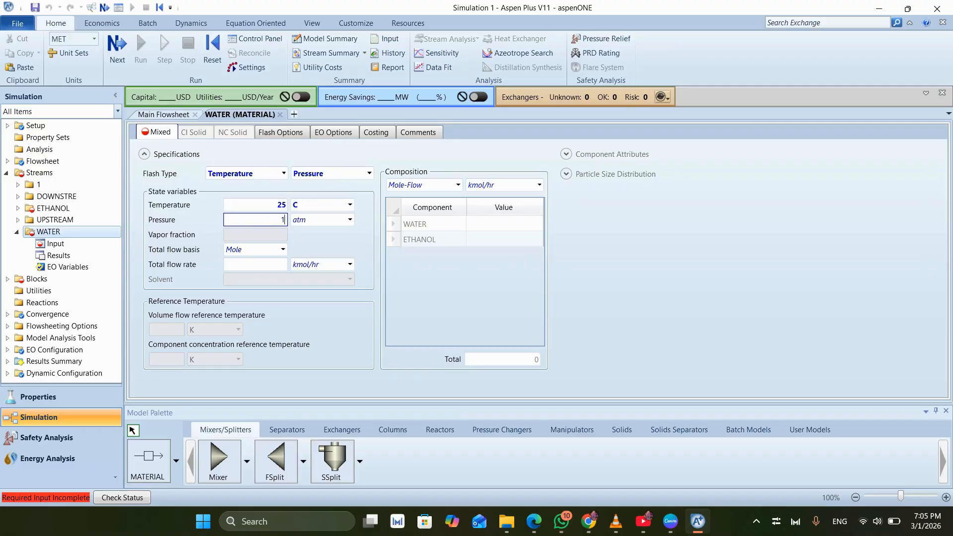
type("1")
- Set the WATER stream's total flow rate to 50 kmol/hr, with component mole flows of 1 for WATER and 0 for ETHANOL
left_click(238, 265)
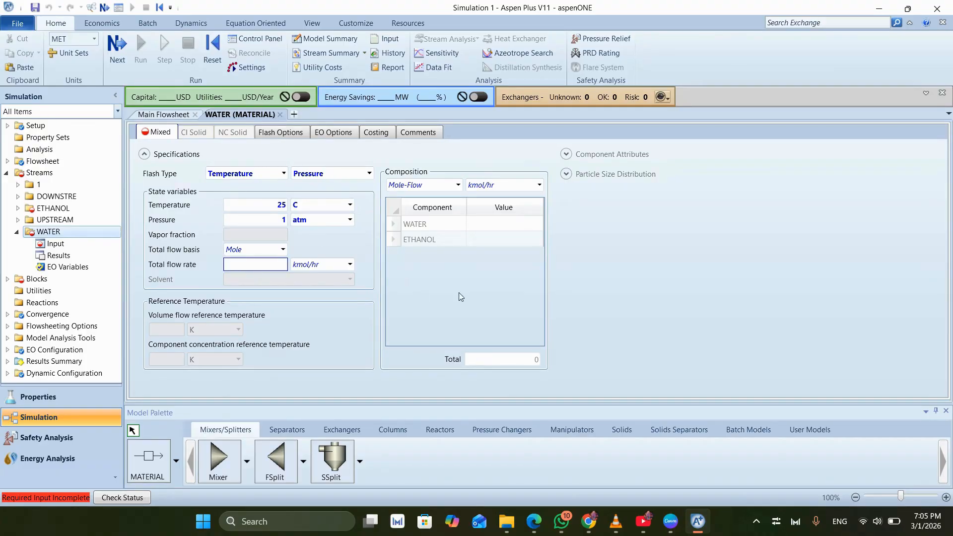
left_click(249, 264)
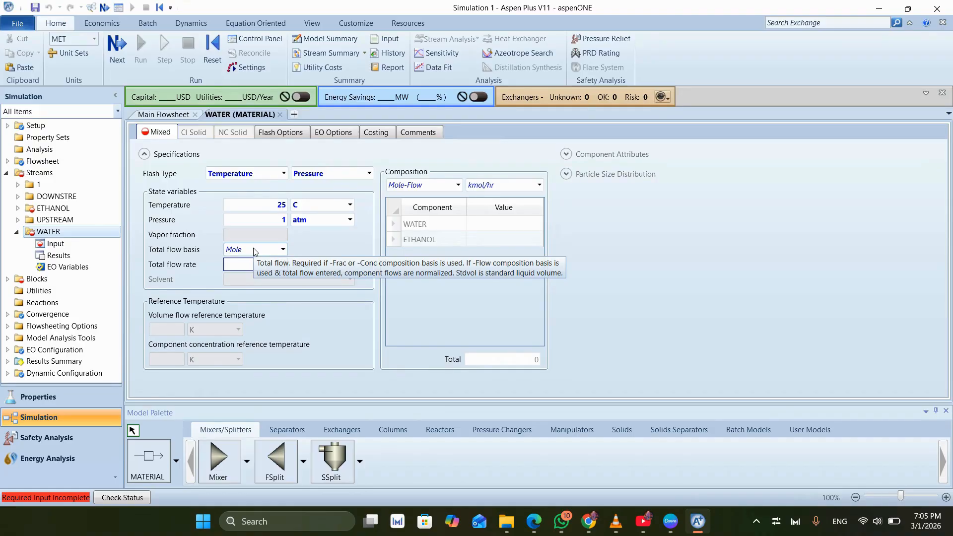
type("50")
key("Return")
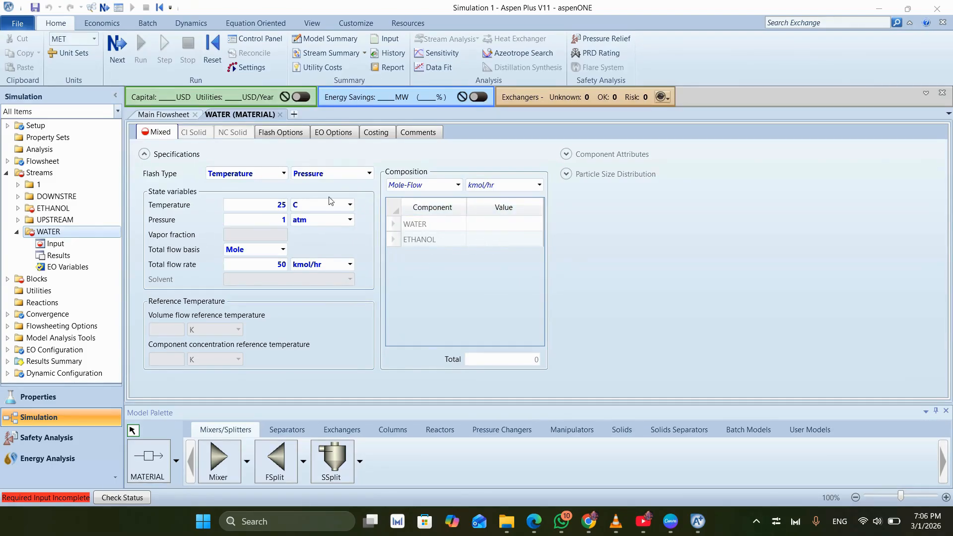
left_click(510, 223)
type("1")
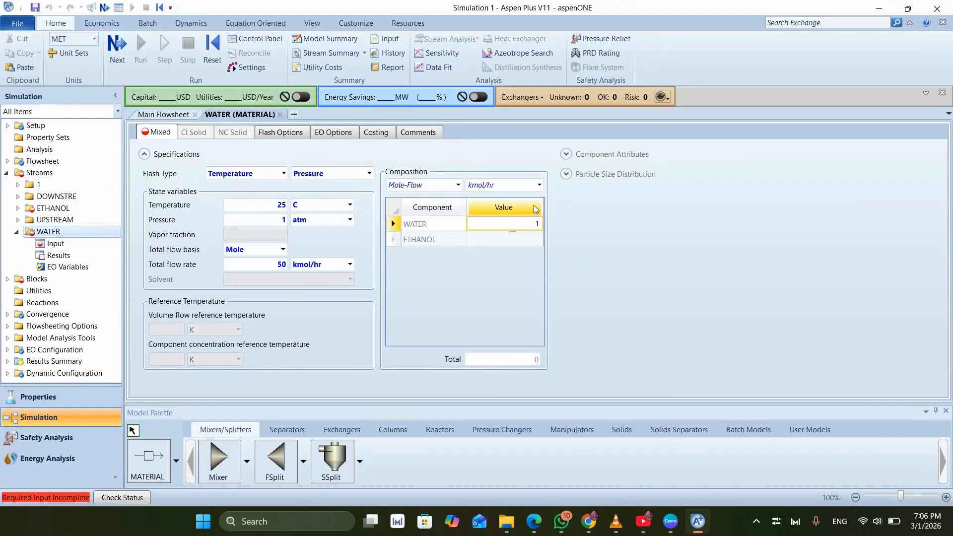
left_click(503, 242)
type("0")
left_click(593, 204)
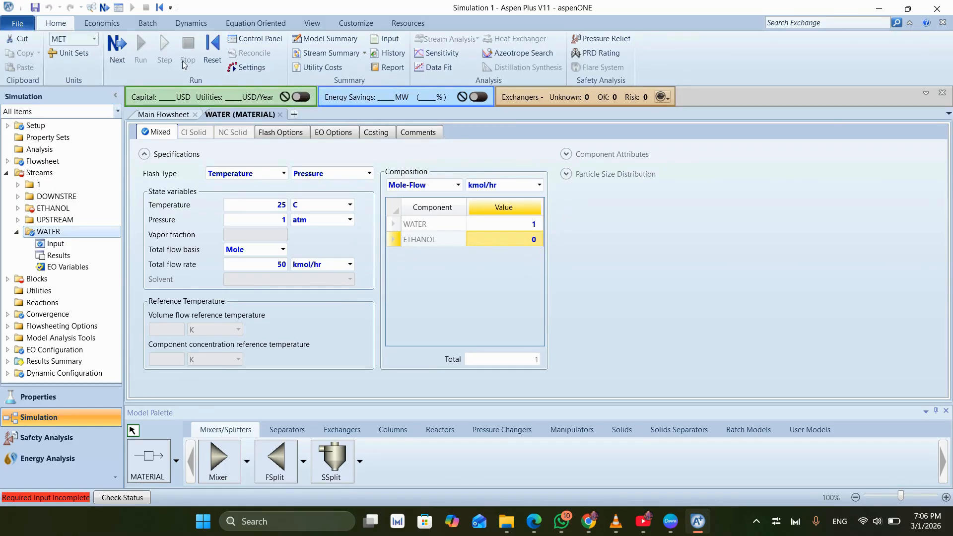
- Open the ETHANOL feed stream's specifications and set its temperature to 40 C and pressure to 1 atm
left_click(114, 57)
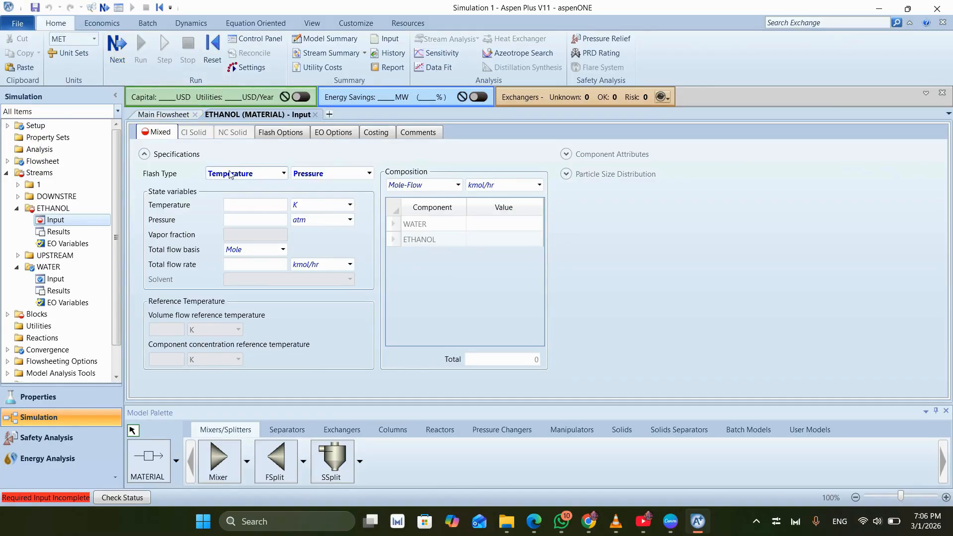
left_click(242, 204)
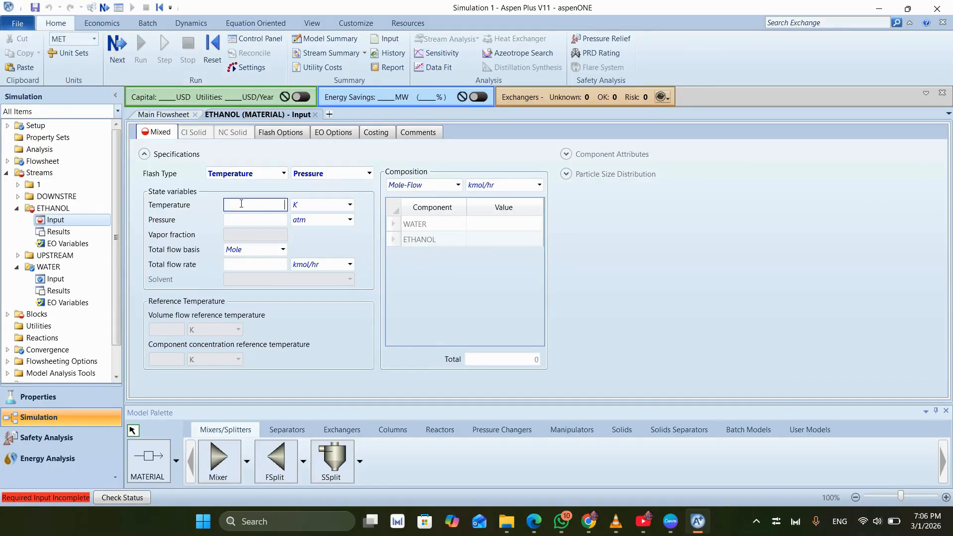
left_click(325, 205)
left_click(325, 205)
left_click(328, 219)
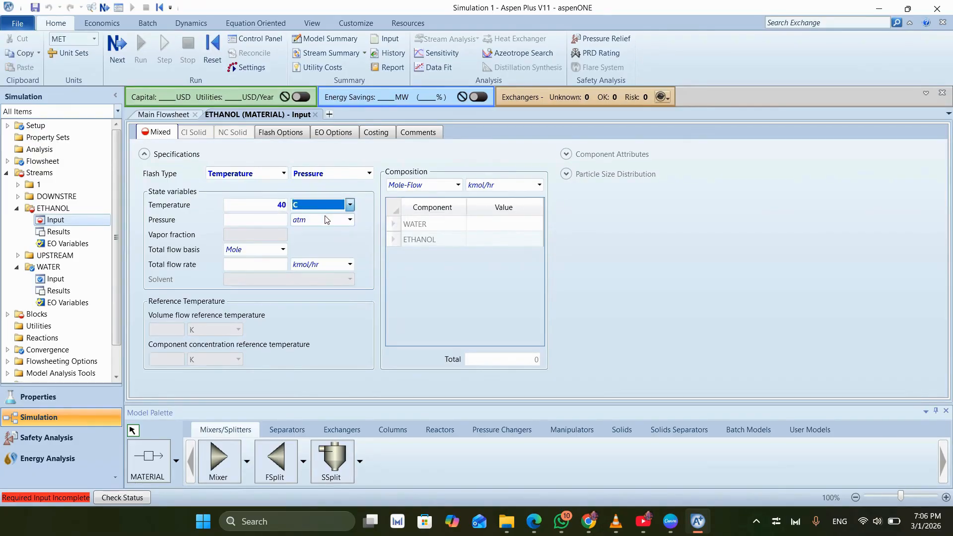
left_click(256, 221)
type("1")
left_click(560, 229)
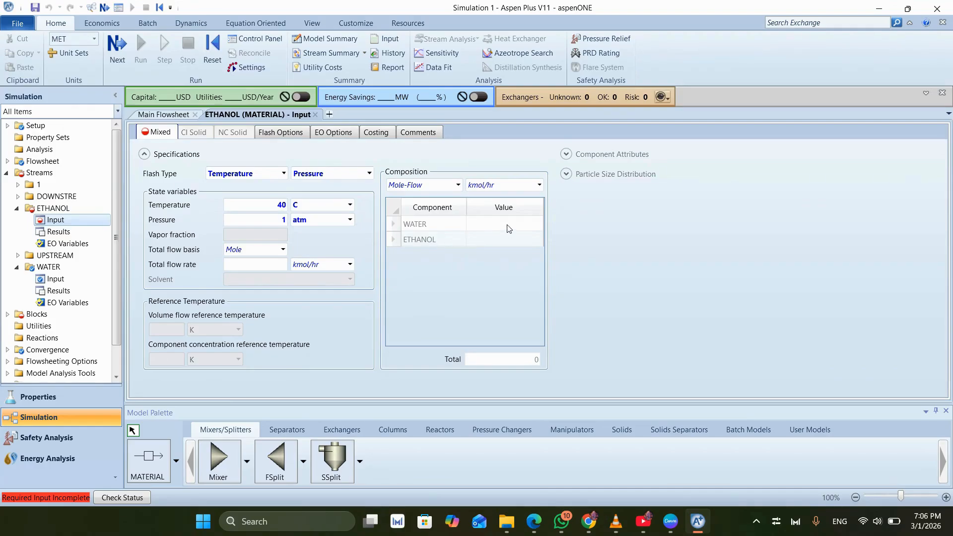
- Set the ETHANOL stream's total flow rate to 20 kmol/hr, with component mole flows of 0 for WATER and 1 for ETHANOL
left_click(252, 266)
type("20")
left_click(434, 277)
left_click(504, 223)
type("0")
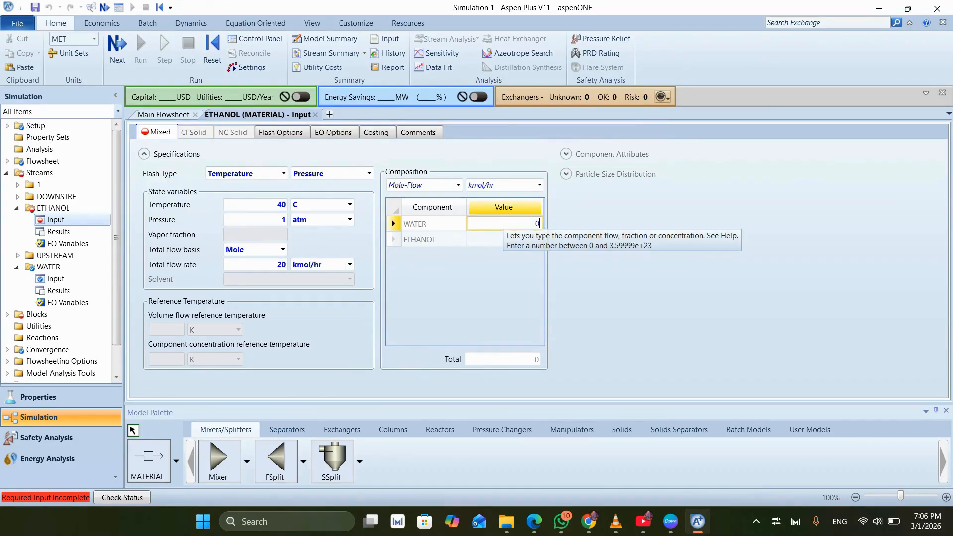
left_click(474, 242)
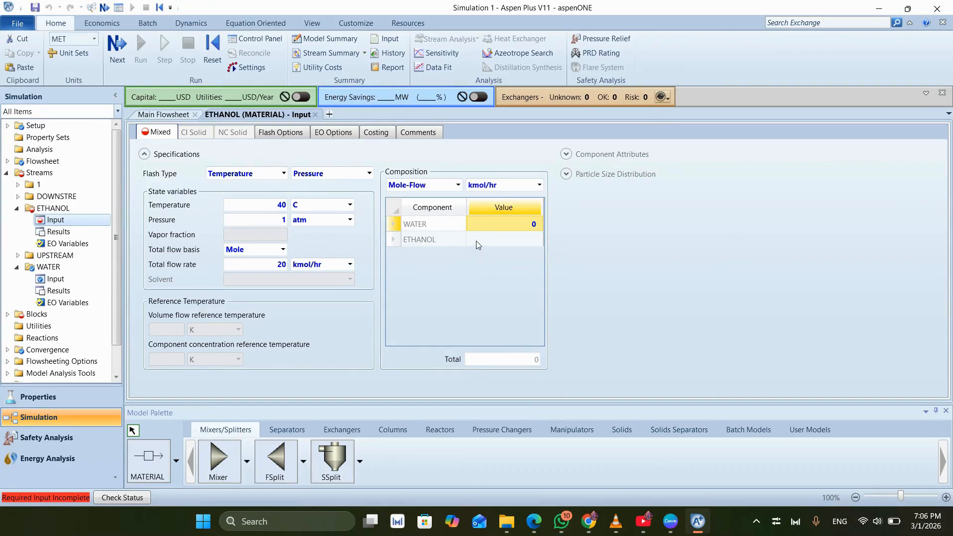
type("1")
key("Return")
- Open the specifications of splitter block B2 and set the UPSTREAM outlet's split fraction to 0.5
left_click(112, 49)
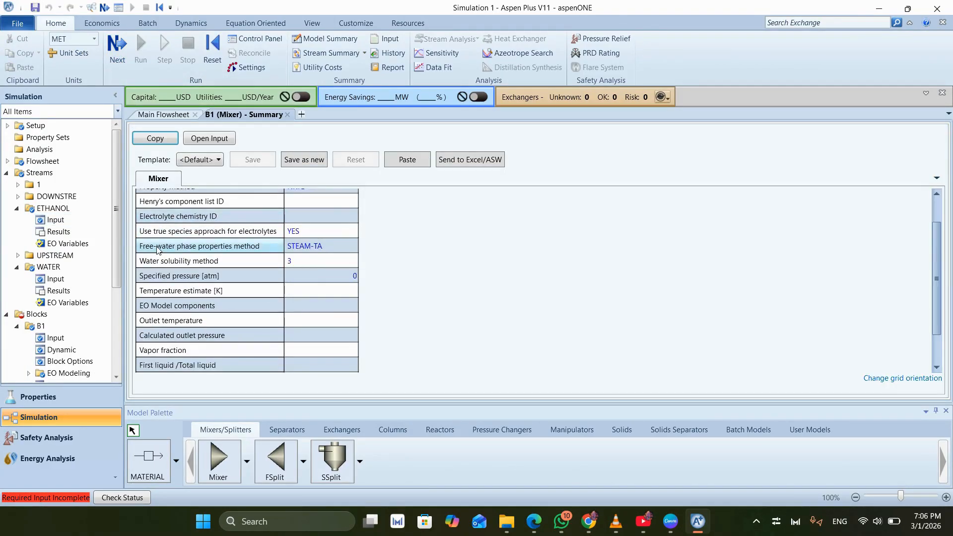
scroll(90, 258, "down", 3)
scroll(92, 263, "down", 1)
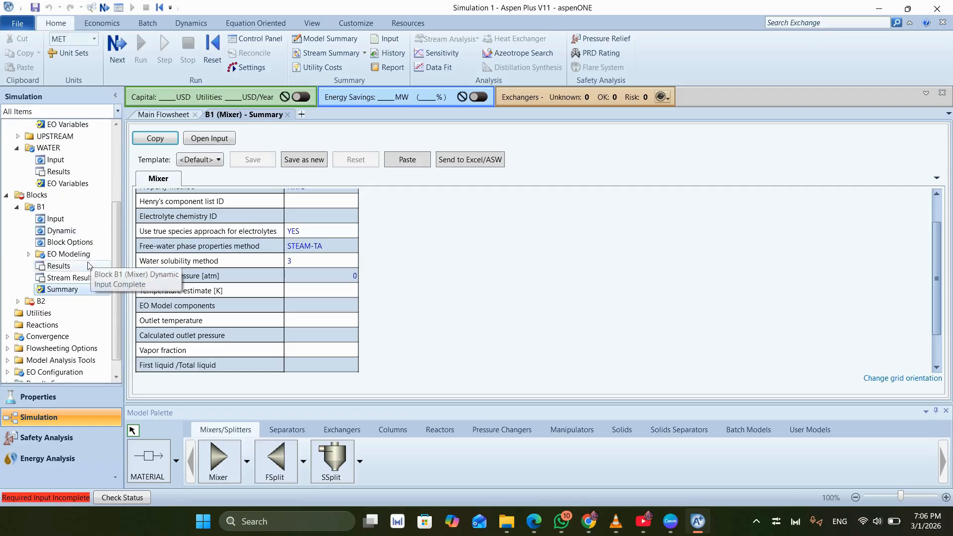
double_click(41, 301)
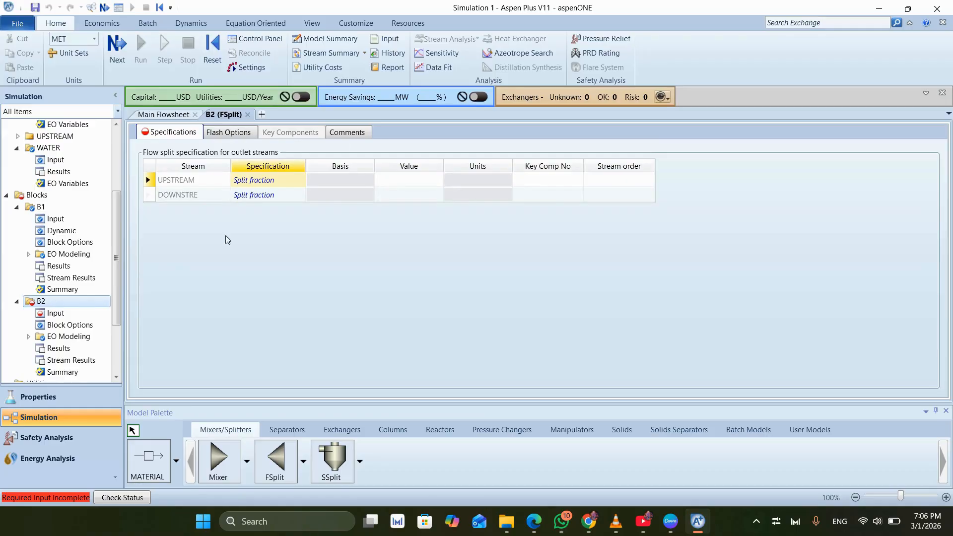
left_click(416, 180)
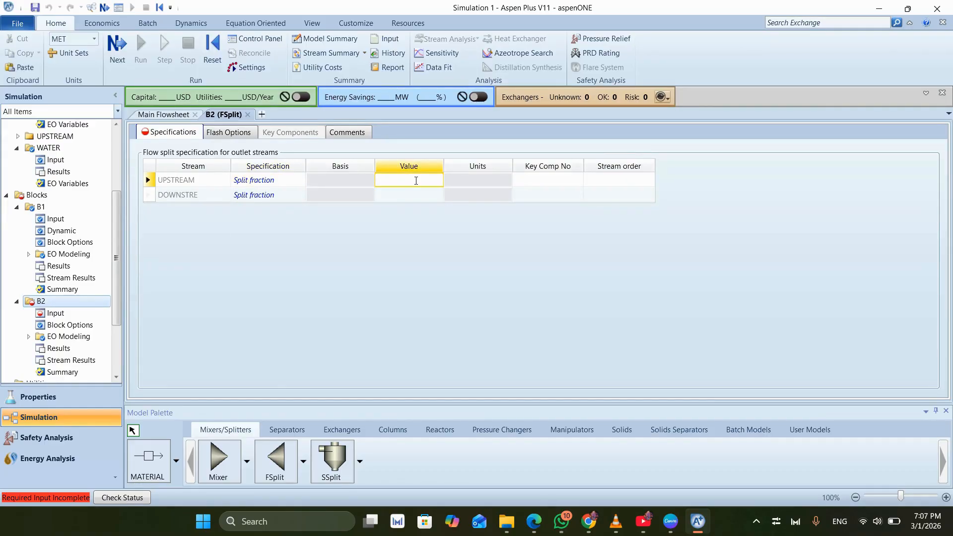
type("0.5")
left_click(395, 219)
left_click(516, 333)
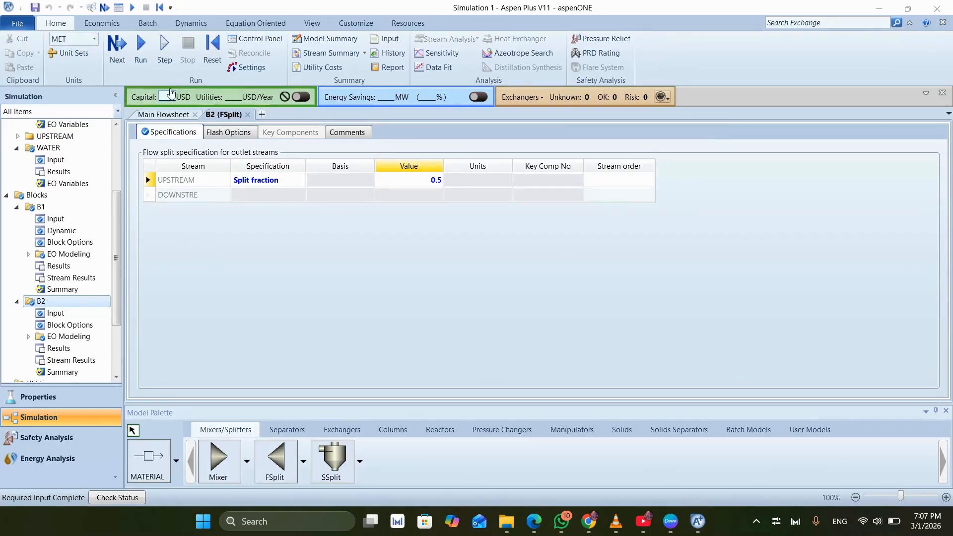
- Run the simulation and review the run messages in the control panel
left_click(121, 60)
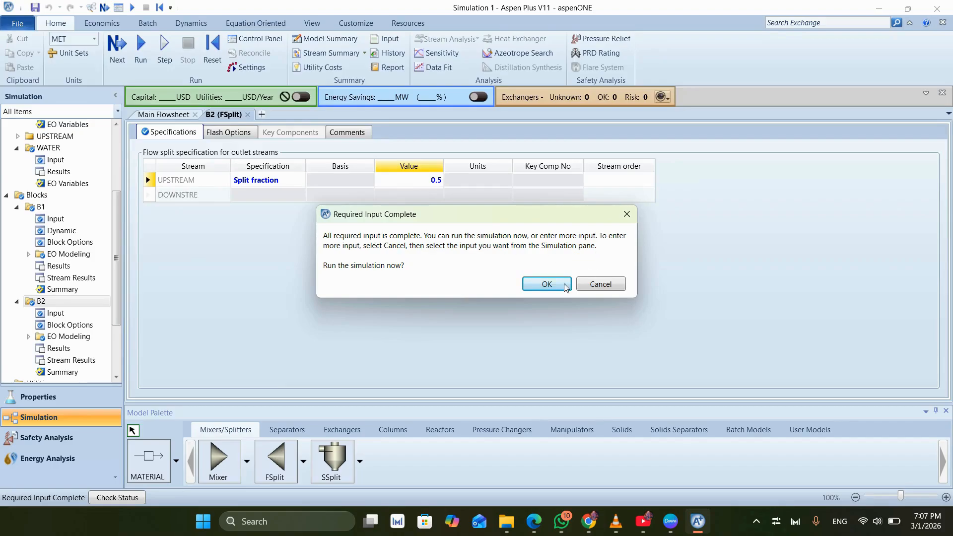
left_click(547, 285)
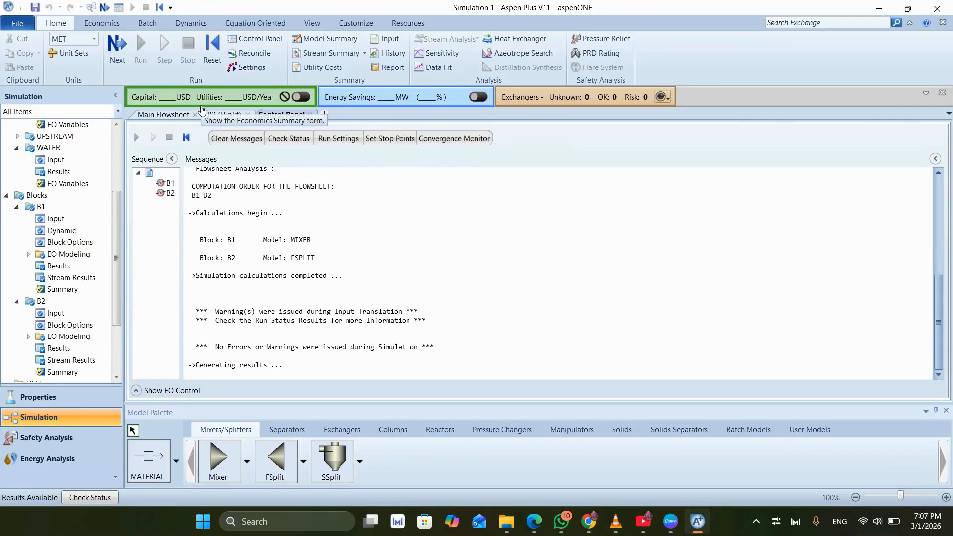
scroll(212, 199, "up", 4)
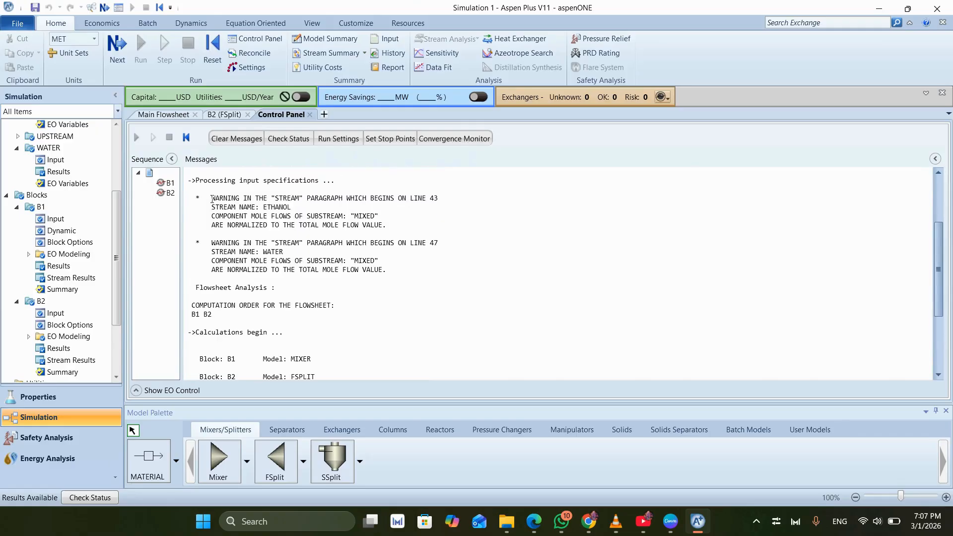
scroll(212, 199, "up", 2)
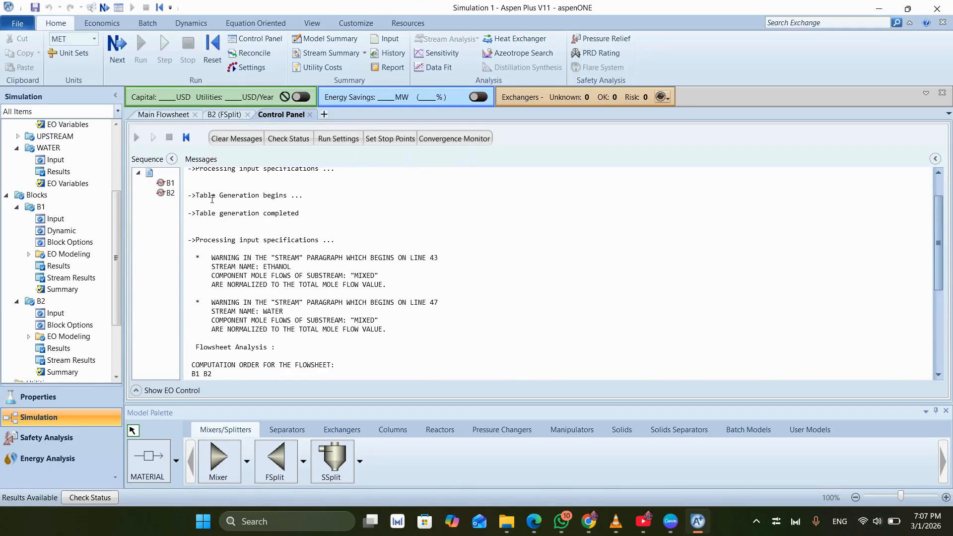
scroll(212, 198, "up", 2)
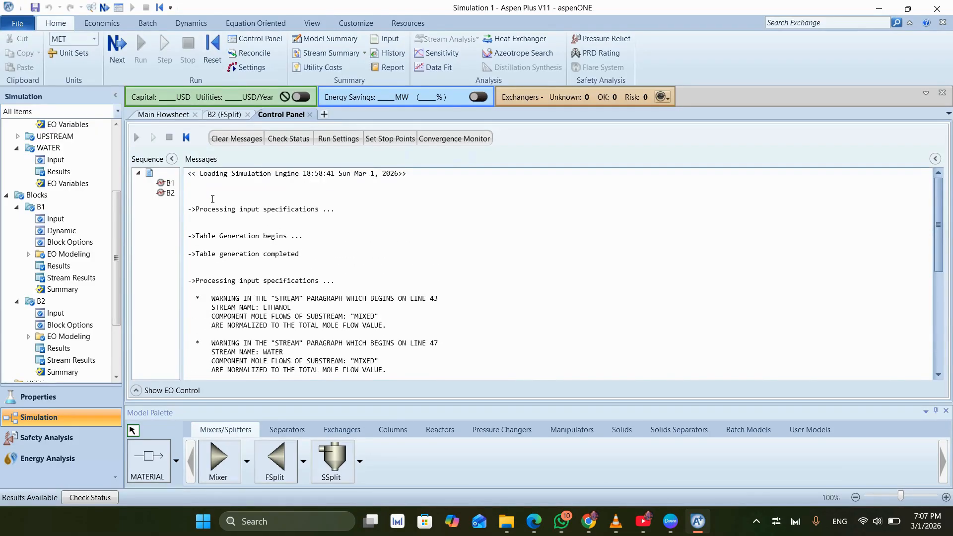
scroll(212, 199, "down", 5)
scroll(213, 200, "down", 3)
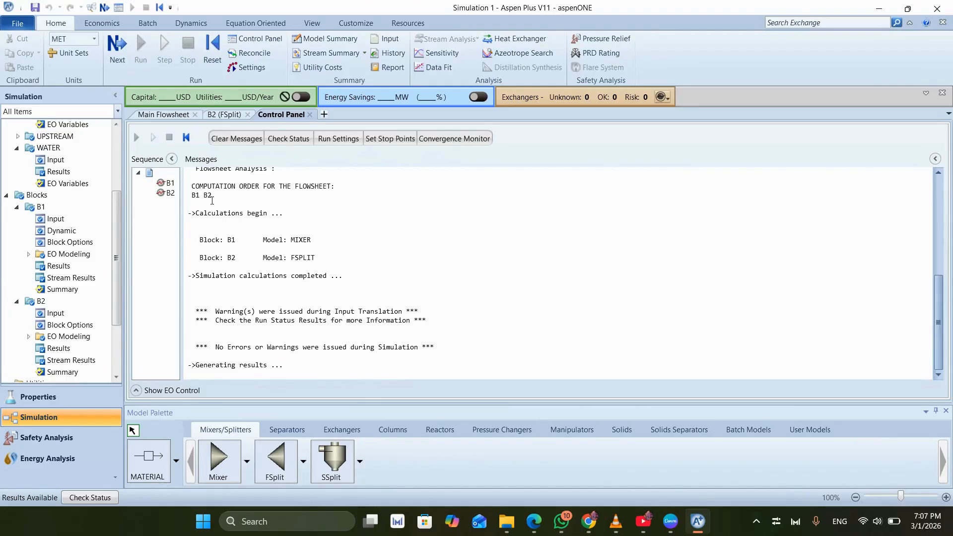
scroll(314, 230, "up", 8)
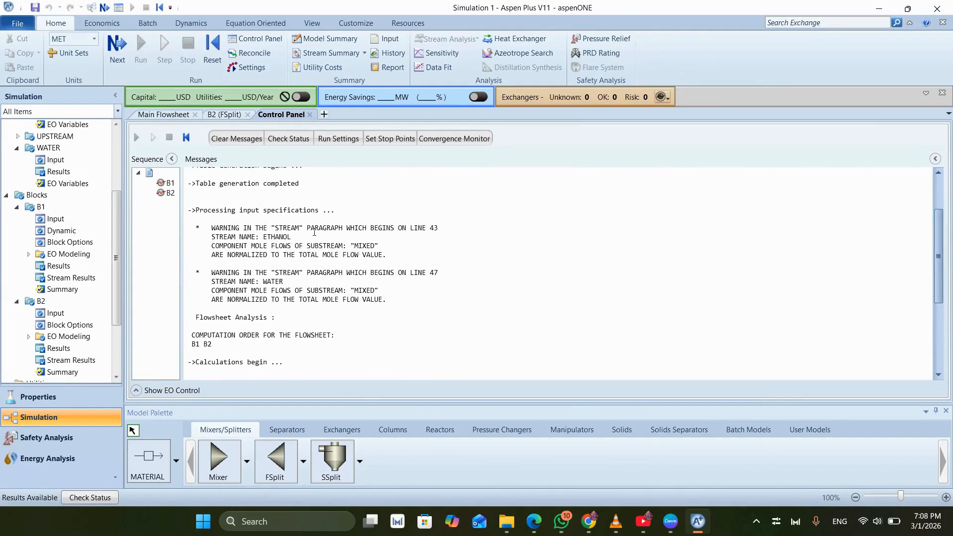
- Examine splitter B2's stream results from stream conditions through mole, mass and volume flows, and open its split fraction results
scroll(74, 259, "down", 3)
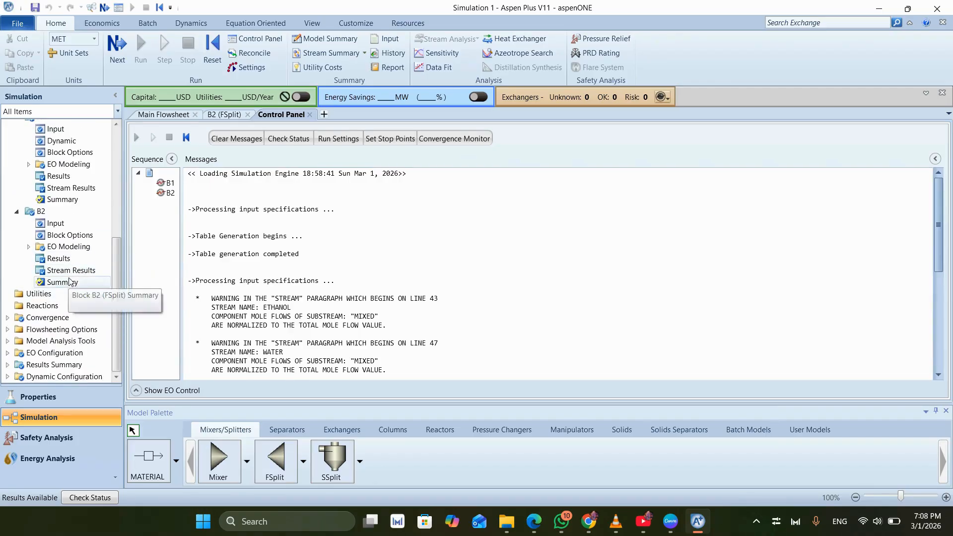
double_click(71, 273)
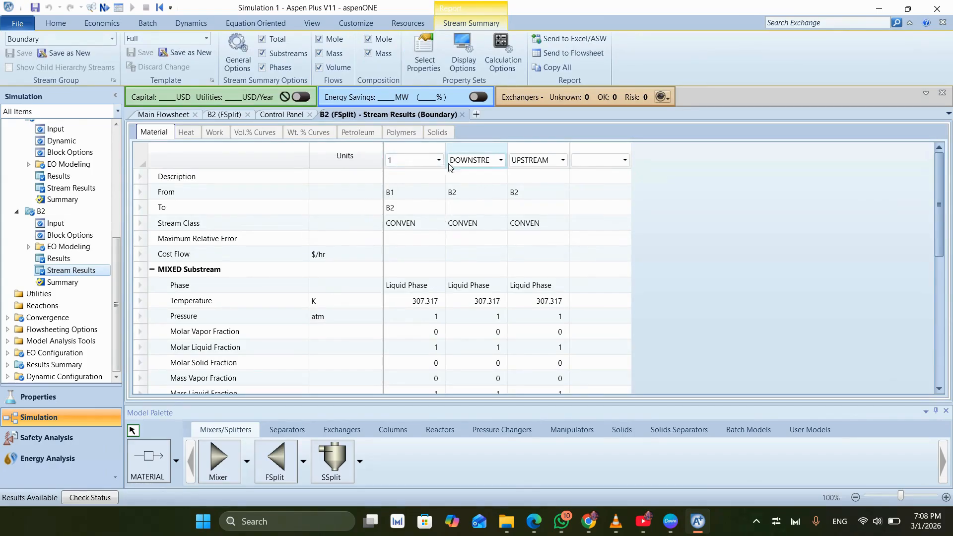
scroll(453, 183, "down", 1)
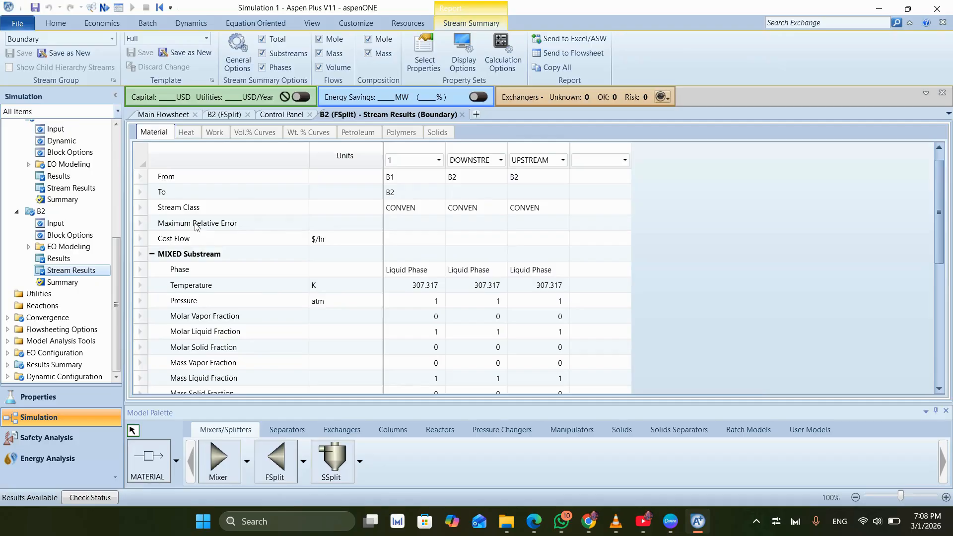
scroll(404, 230, "down", 1)
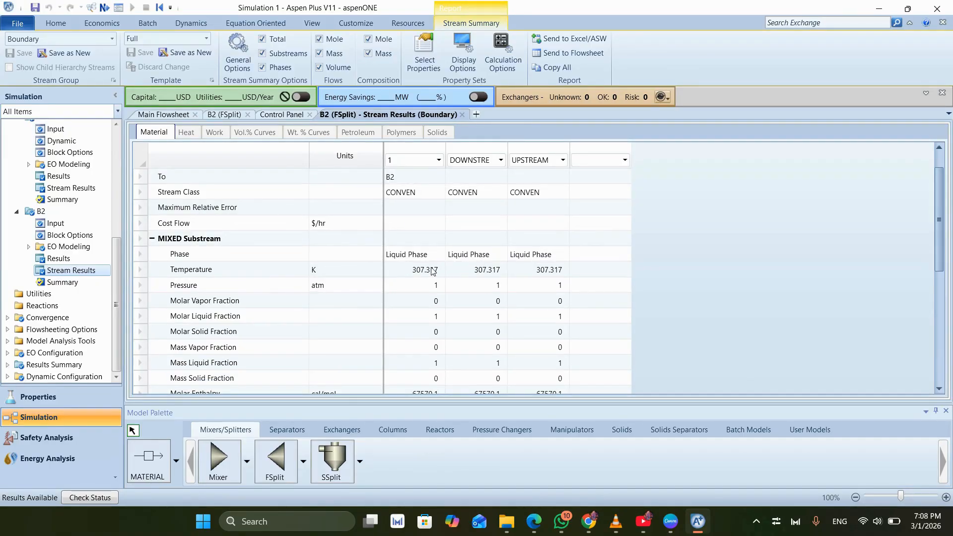
scroll(428, 271, "down", 1)
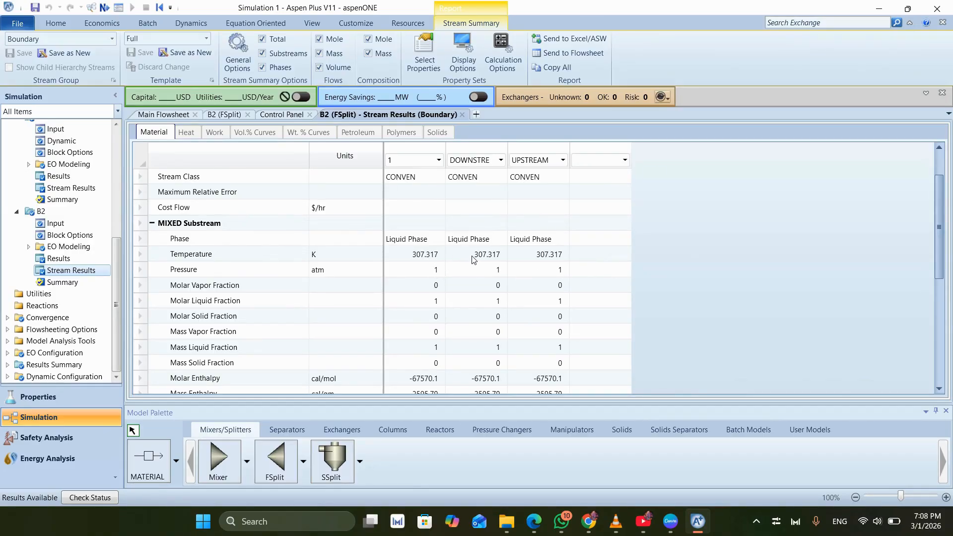
scroll(473, 259, "down", 1)
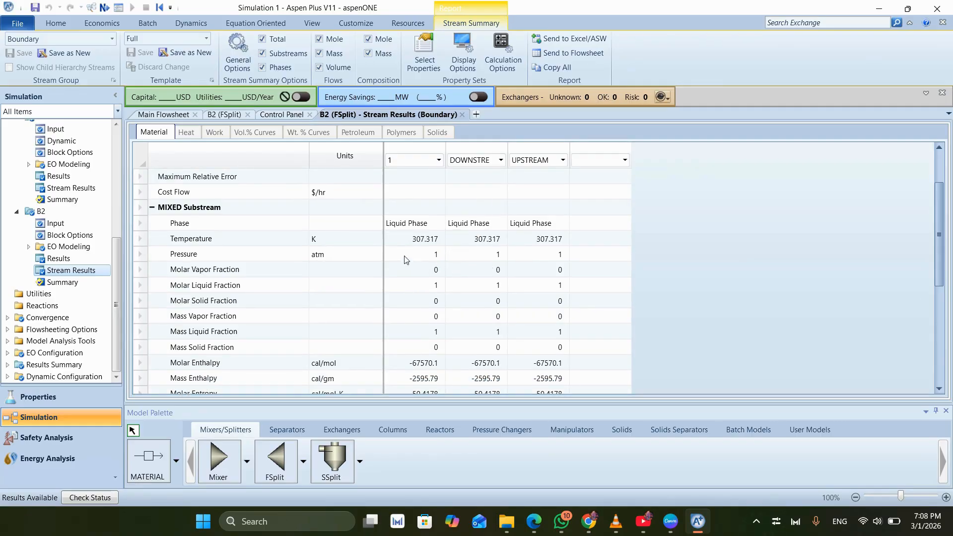
scroll(459, 254, "down", 1)
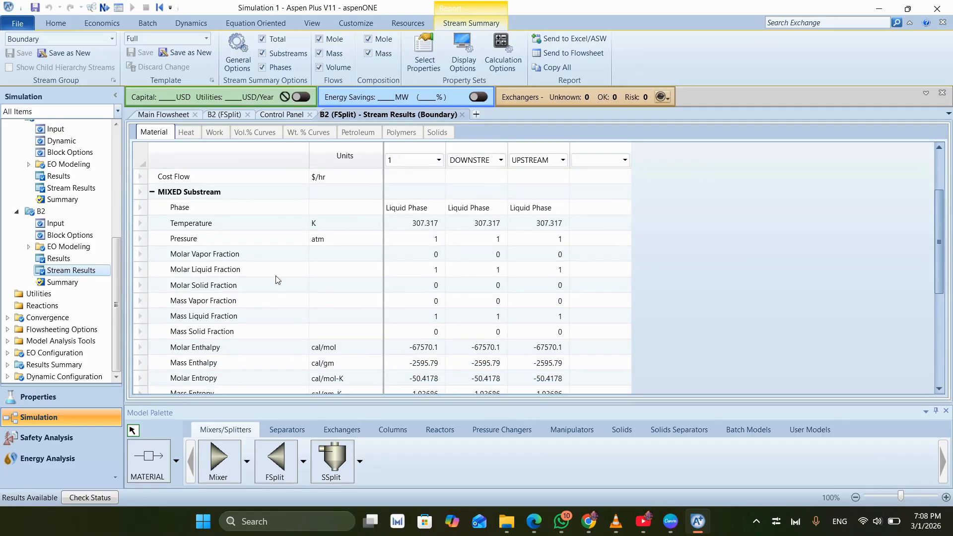
scroll(284, 264, "down", 2)
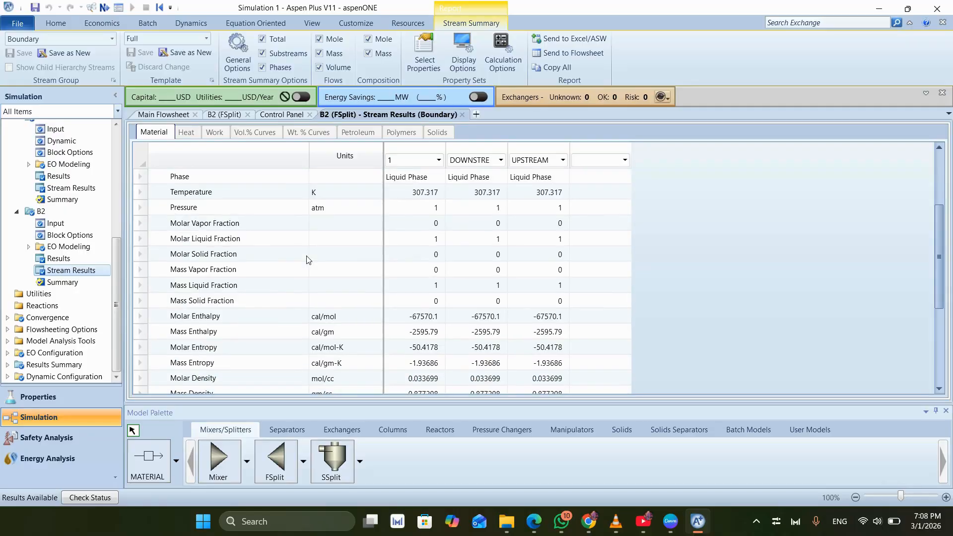
scroll(263, 273, "down", 1)
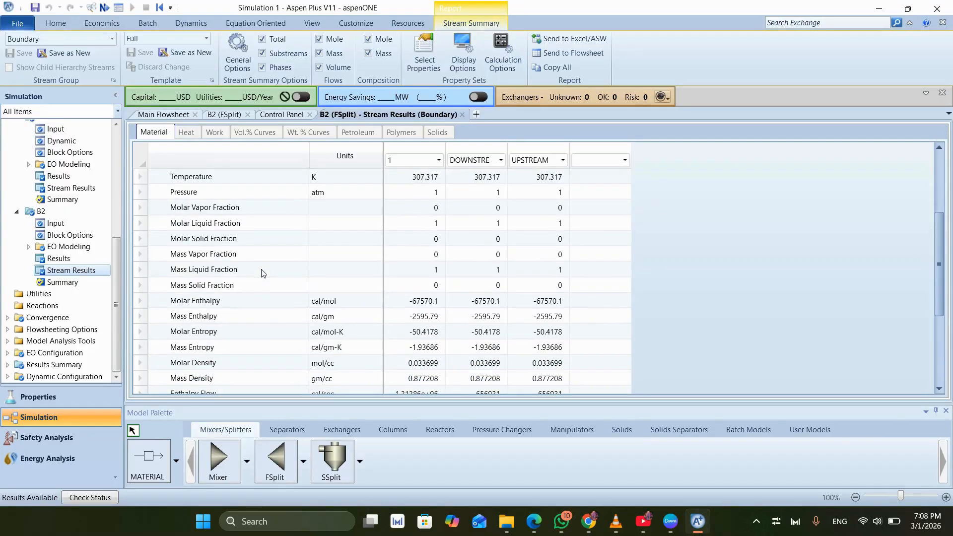
scroll(263, 273, "down", 1)
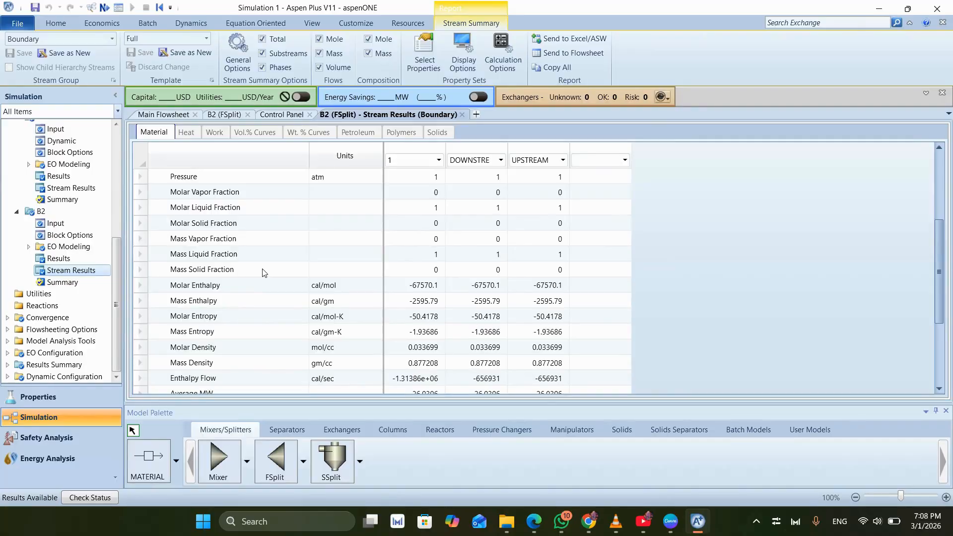
scroll(262, 274, "down", 2)
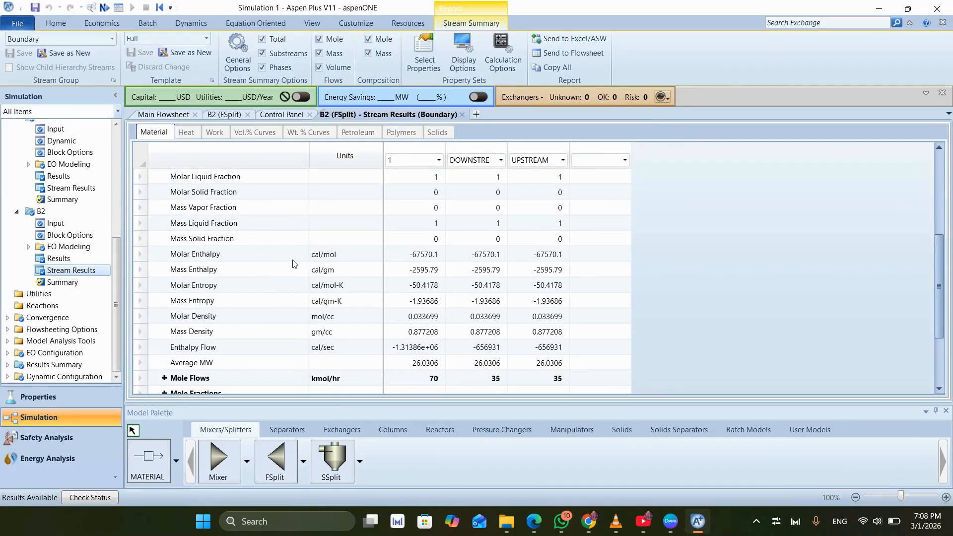
scroll(295, 263, "down", 1)
scroll(283, 271, "down", 3)
scroll(283, 272, "down", 2)
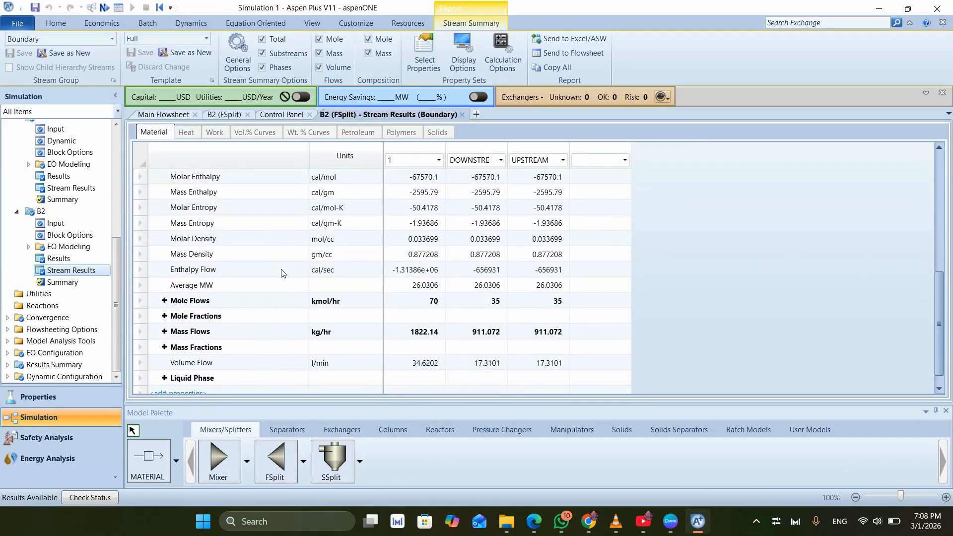
left_click(70, 259)
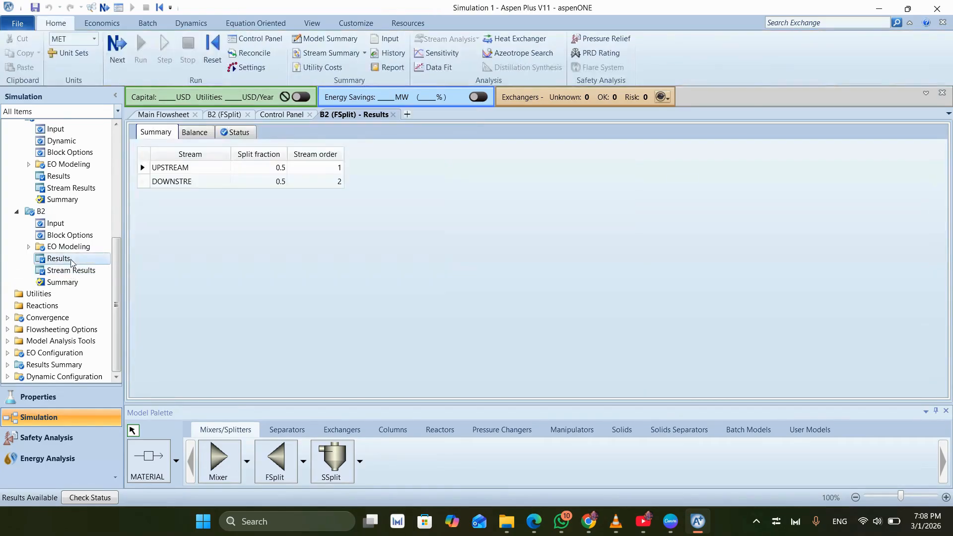